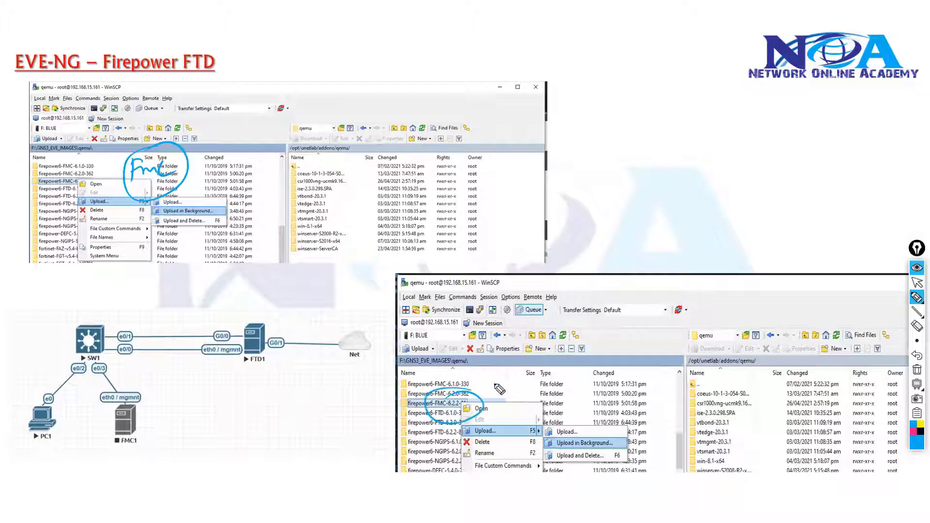
# Handwrite an annotation beside the firepower6-FMC folders on the slide and clear all the ink.
pyautogui.moveTo(495, 383); pyautogui.dragTo(494, 396)
pyautogui.moveTo(495, 382); pyautogui.dragTo(506, 380)
pyautogui.moveTo(495, 390); pyautogui.dragTo(507, 395)
pyautogui.moveTo(504, 386); pyautogui.dragTo(515, 385)
pyautogui.hotkey('ctrl', 'shift', '7')
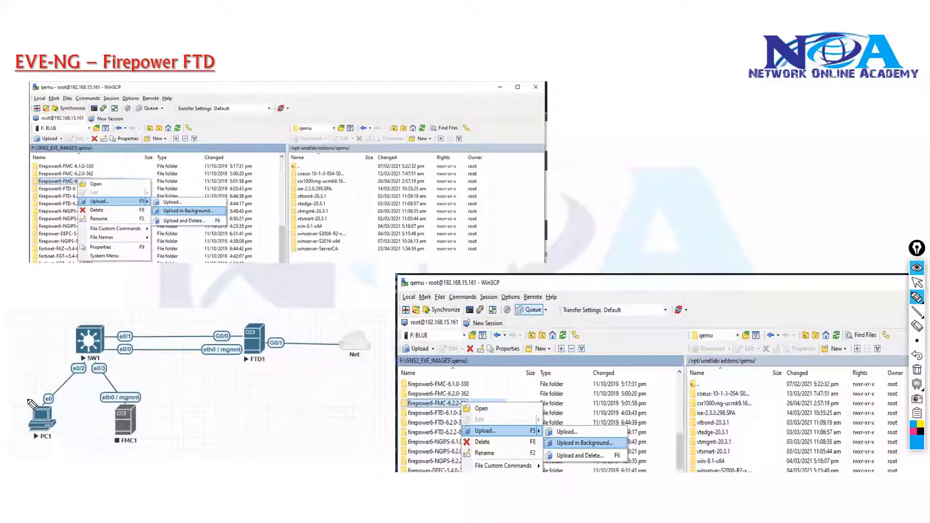
# Return to the normal pointer and switch from the slide show to the EVE topology in Firefox.
pyautogui.hotkey('ctrl', 'shift', '2')
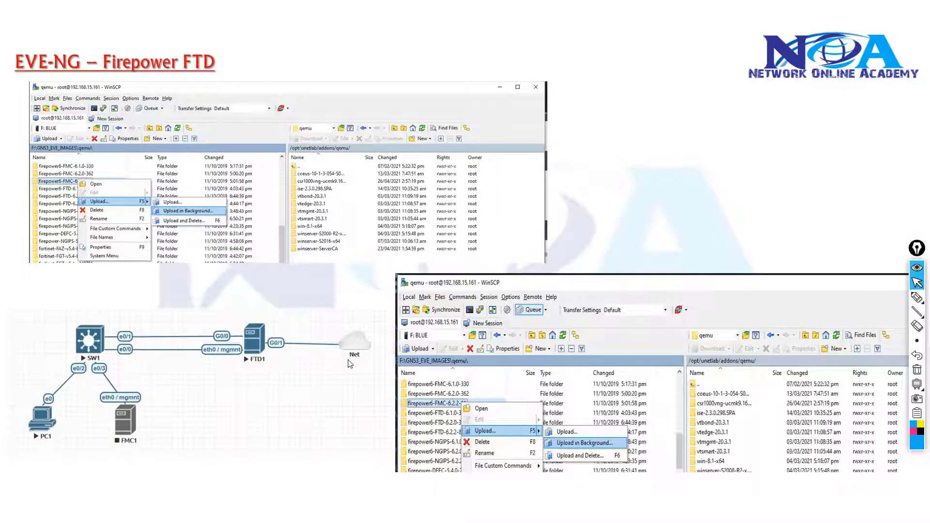
pyautogui.hotkey('alt', 'Tab')
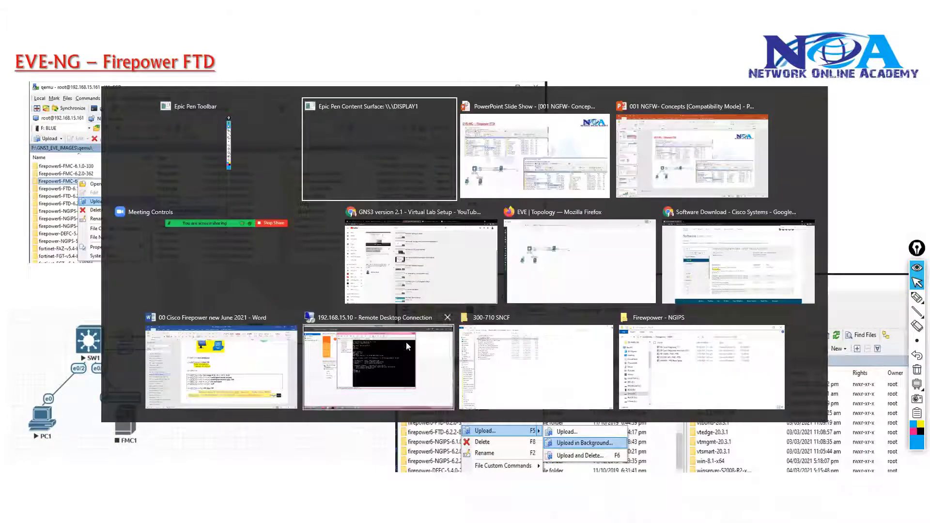
pyautogui.click(572, 264)
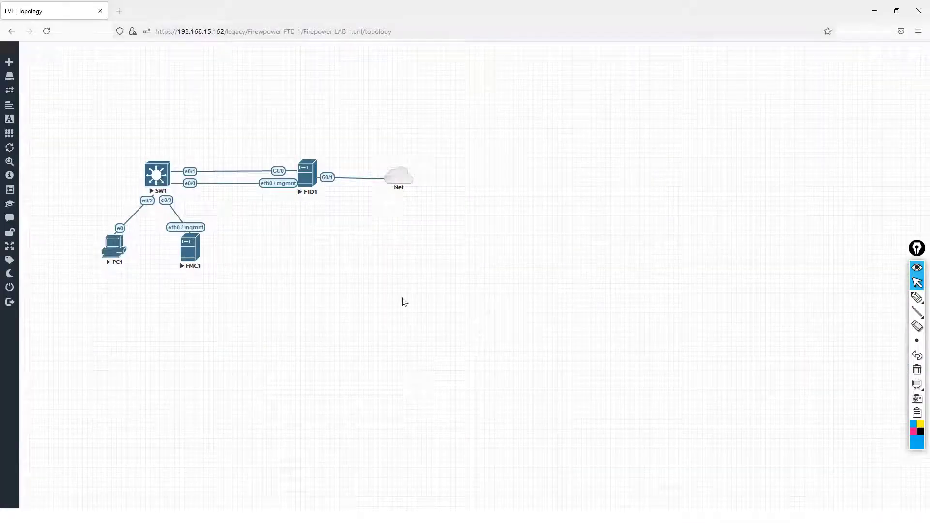
# Check the EVE-PRO-4 virtual machine's console in the 192.168.15.10 remote desktop session and return to the topology.
pyautogui.press('alt')
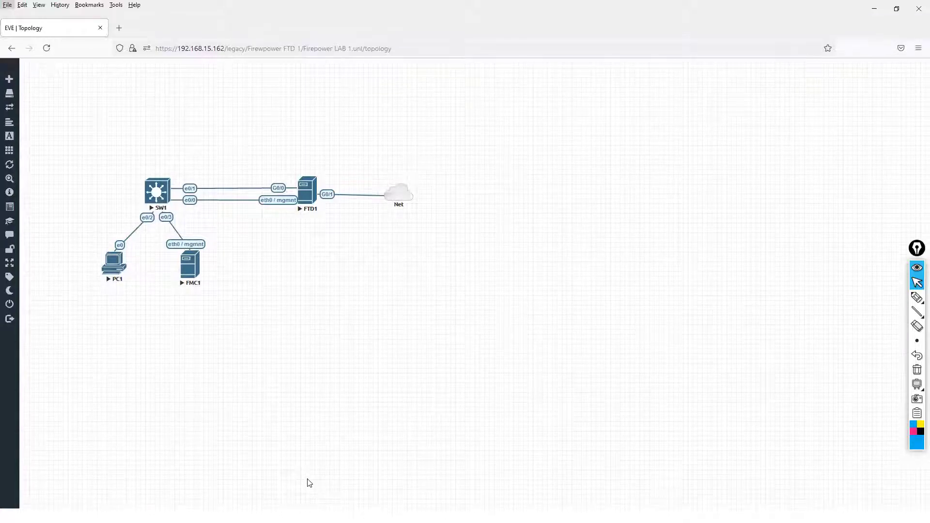
pyautogui.press('super+t')
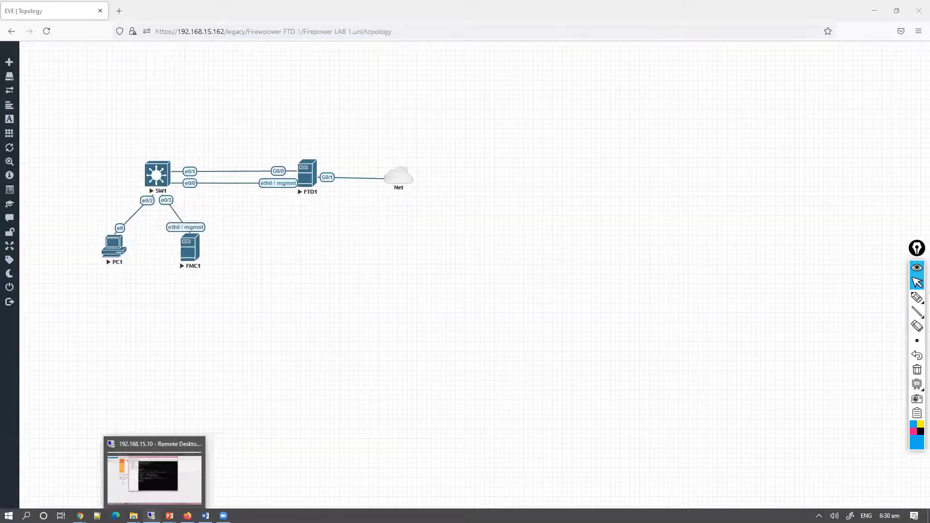
pyautogui.click(151, 515)
pyautogui.moveTo(412, 55); pyautogui.dragTo(437, 63)
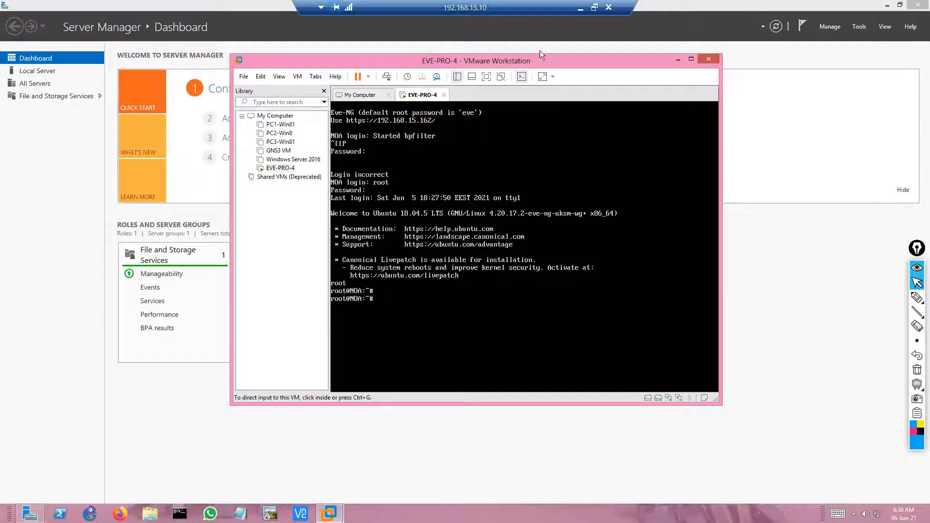
pyautogui.click(579, 8)
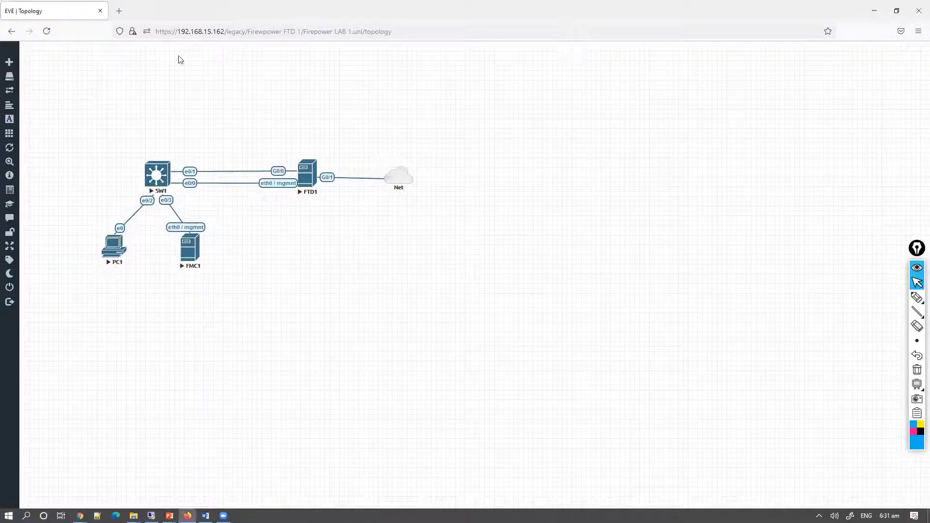
# Highlight the EVE server's IP address in the topology page's URL.
pyautogui.click(193, 31)
pyautogui.moveTo(173, 31); pyautogui.dragTo(221, 31)
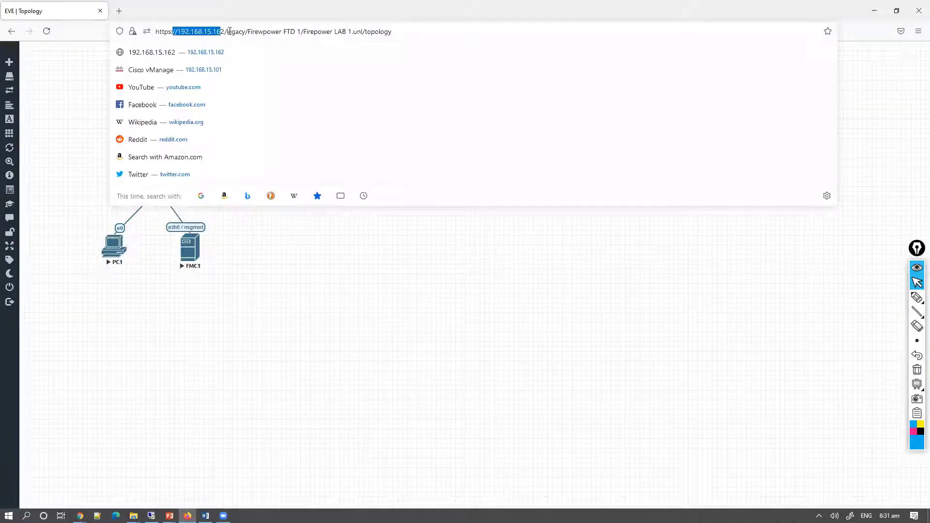
pyautogui.click(293, 311)
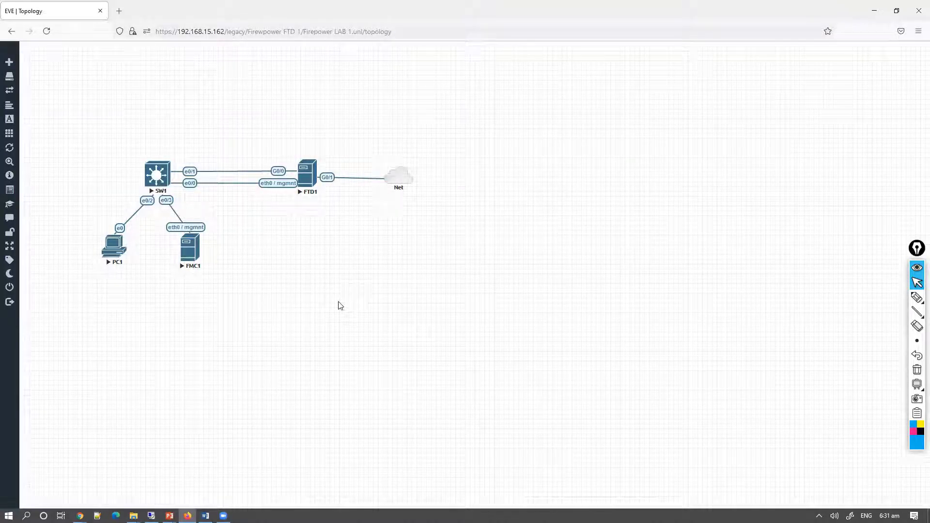
# Check which images the Cisco FirePower 6 template offers for a new node, and close the form without adding one.
pyautogui.rightClick(373, 300)
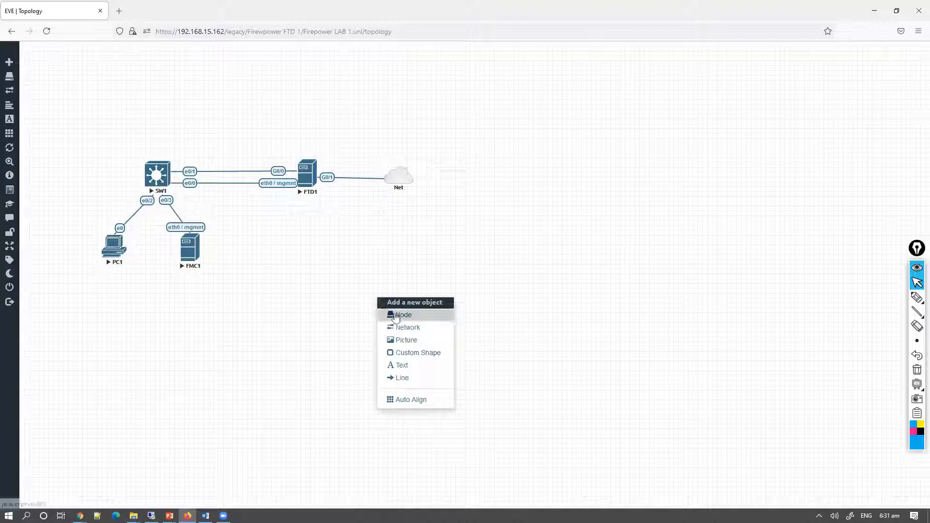
pyautogui.click(394, 314)
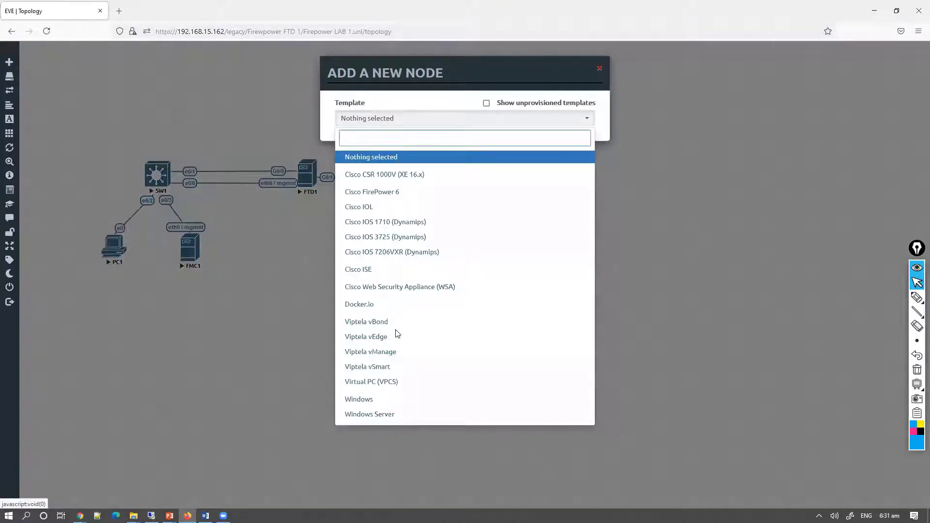
pyautogui.write('fire')
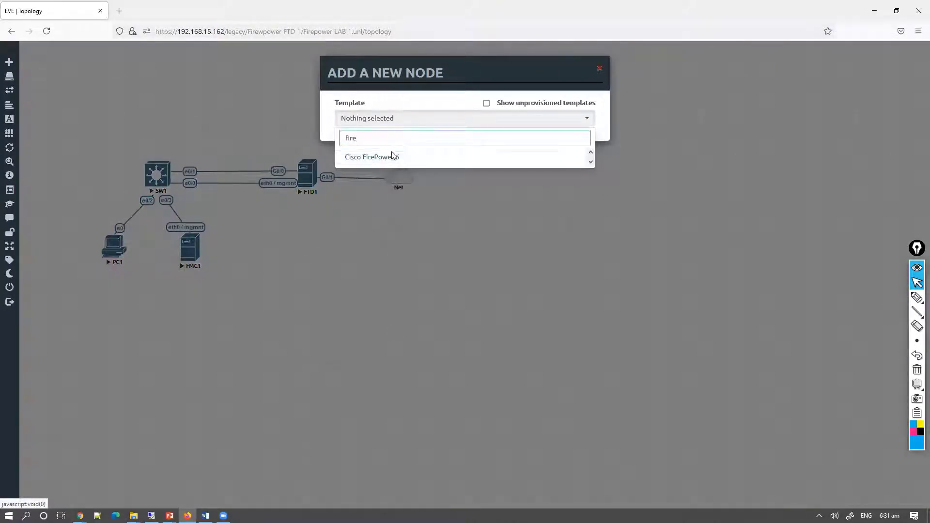
pyautogui.click(392, 160)
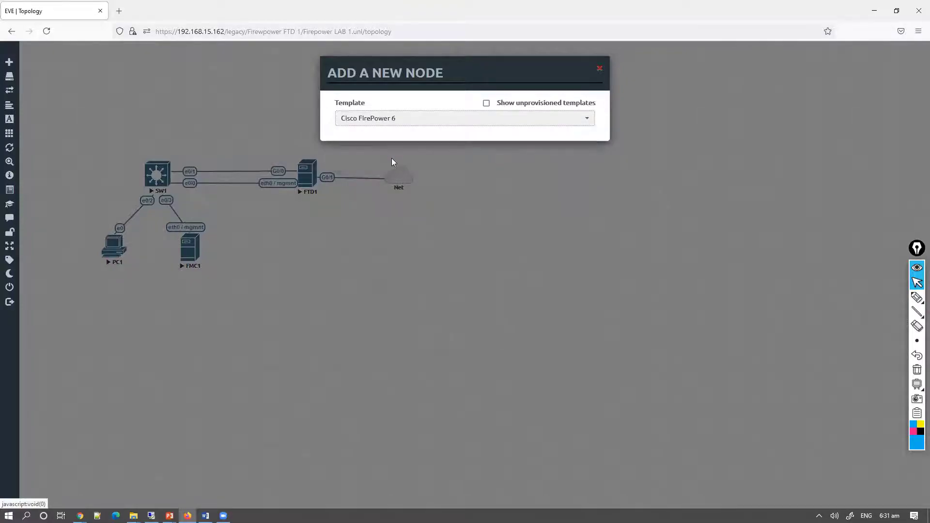
pyautogui.click(474, 165)
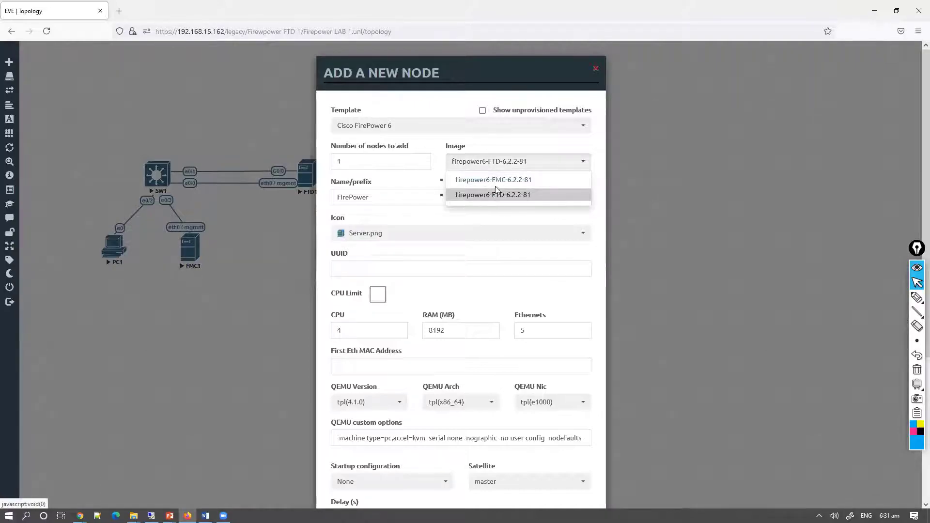
pyautogui.click(557, 126)
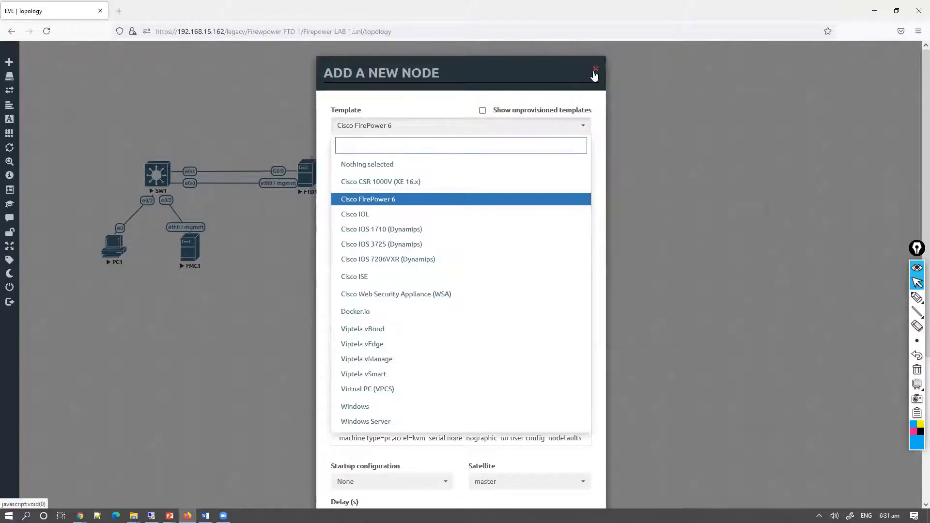
pyautogui.click(595, 72)
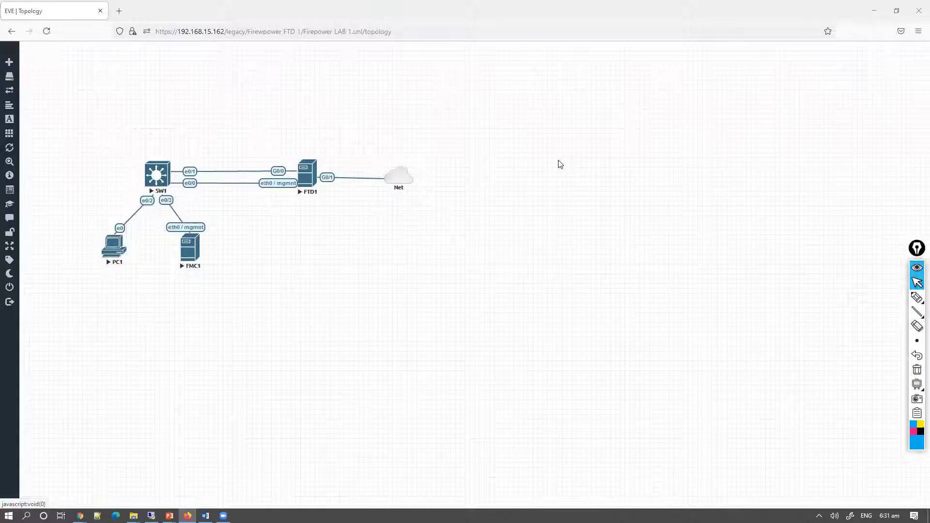
# Launch WinSCP and enter 192.168.15.162 as the host name of a new SFTP session.
pyautogui.press('super')
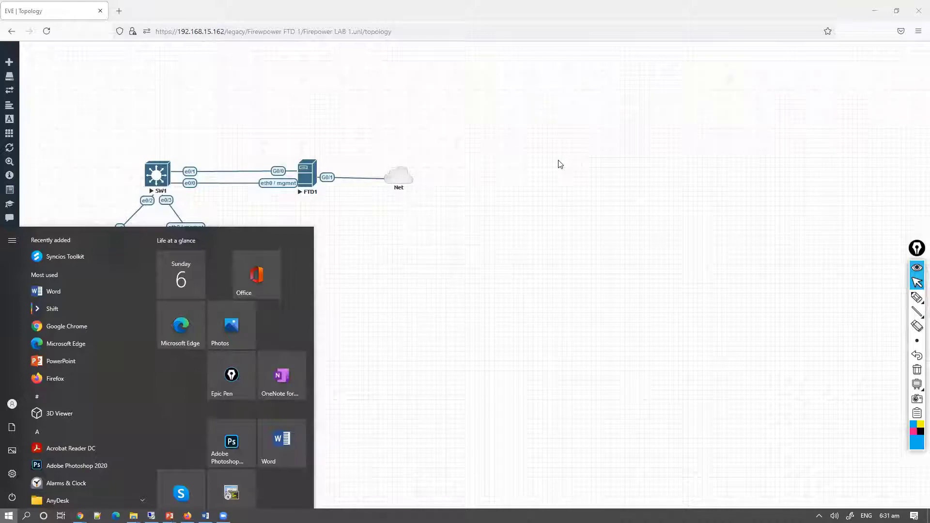
pyautogui.write('winsc')
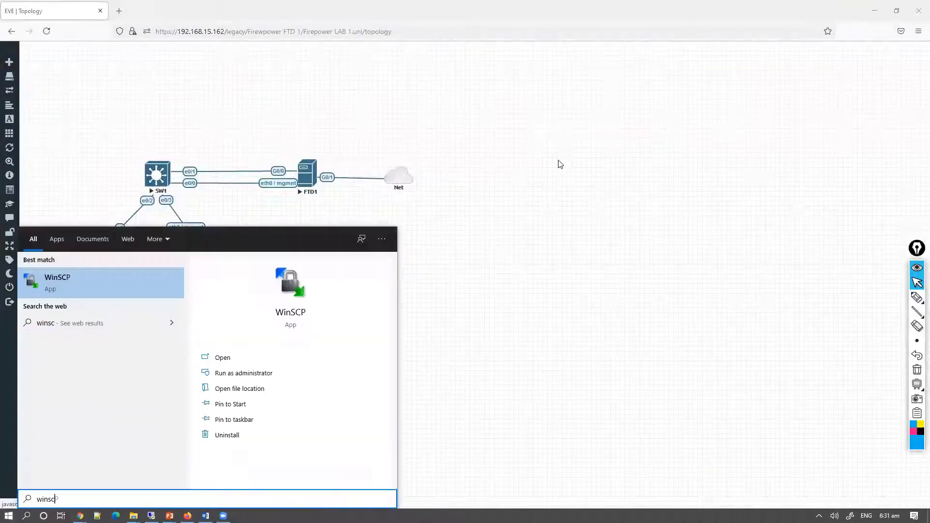
pyautogui.click(108, 291)
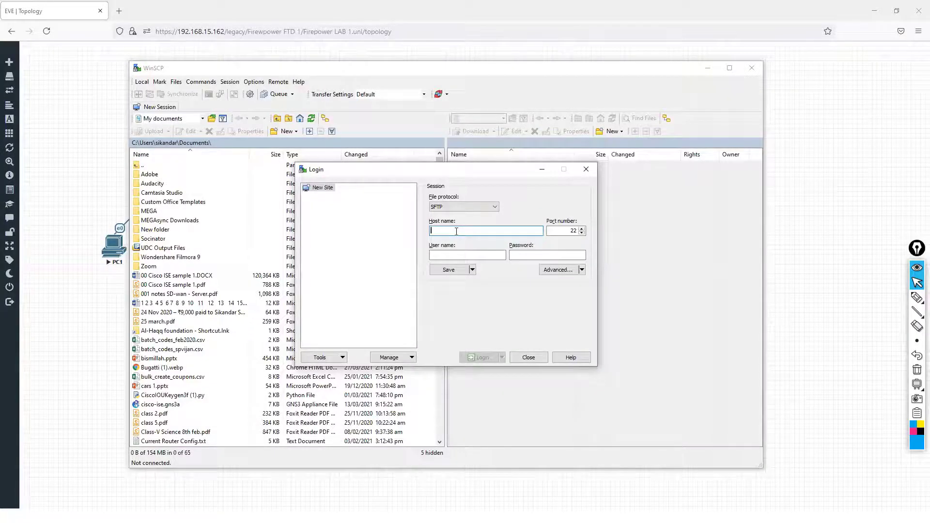
pyautogui.write('192.168.15.162')
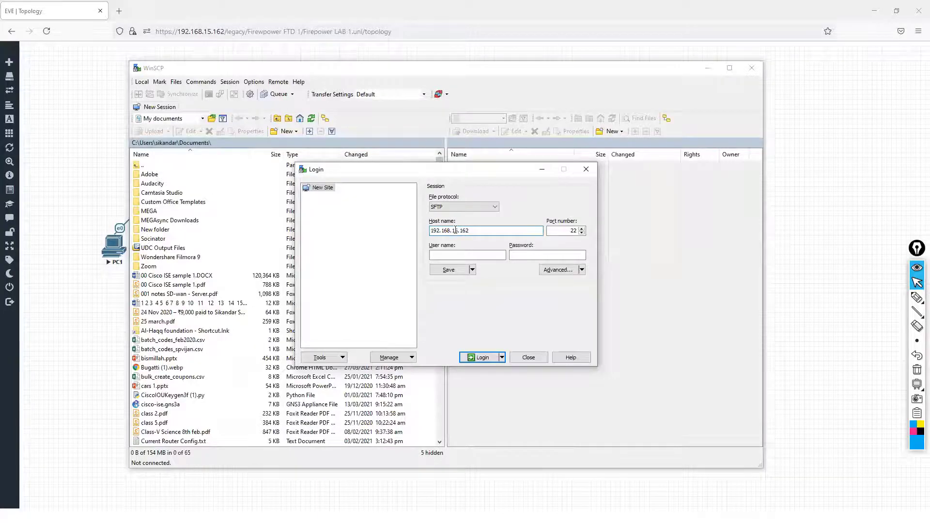
# Check the EVE server's address in the remote desktop console and return to the WinSCP login form.
pyautogui.hotkey('alt', 'Tab')
pyautogui.hotkey('alt', 'Tab')
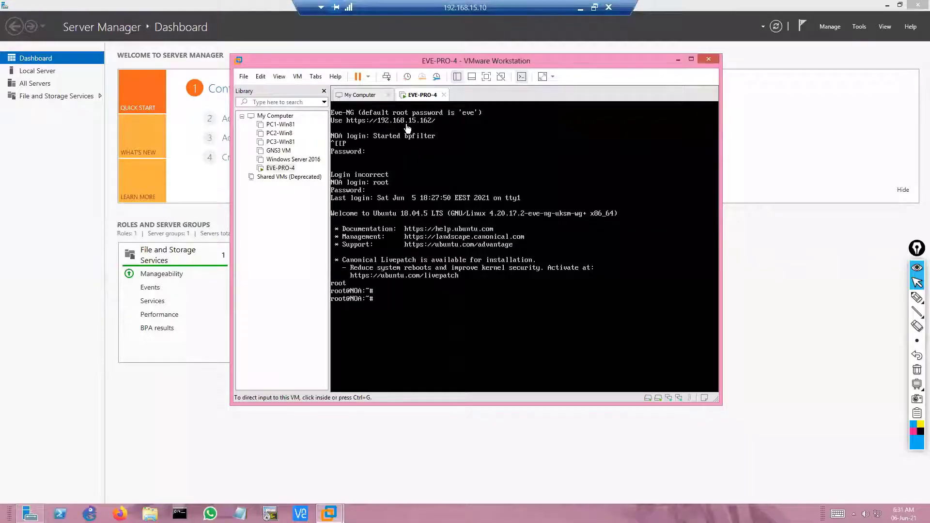
pyautogui.click(579, 10)
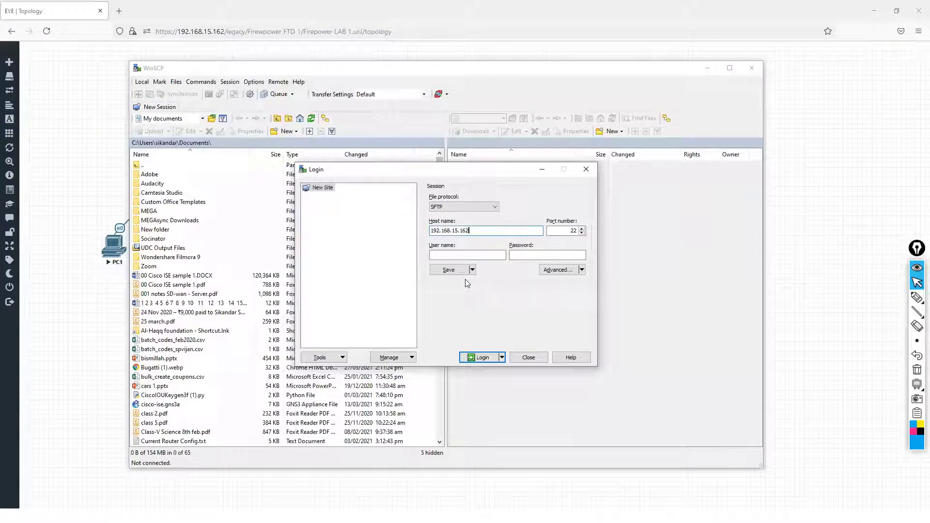
# Log in with the user name root and the account password, accepting the server's host key.
pyautogui.click(457, 256)
pyautogui.write('root')
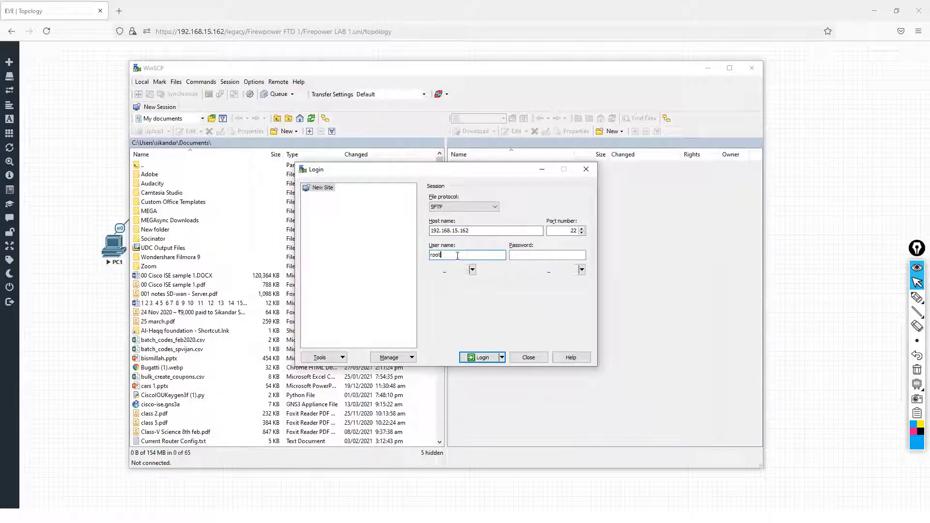
pyautogui.press('Tab')
pyautogui.write('eve')
pyautogui.click(481, 357)
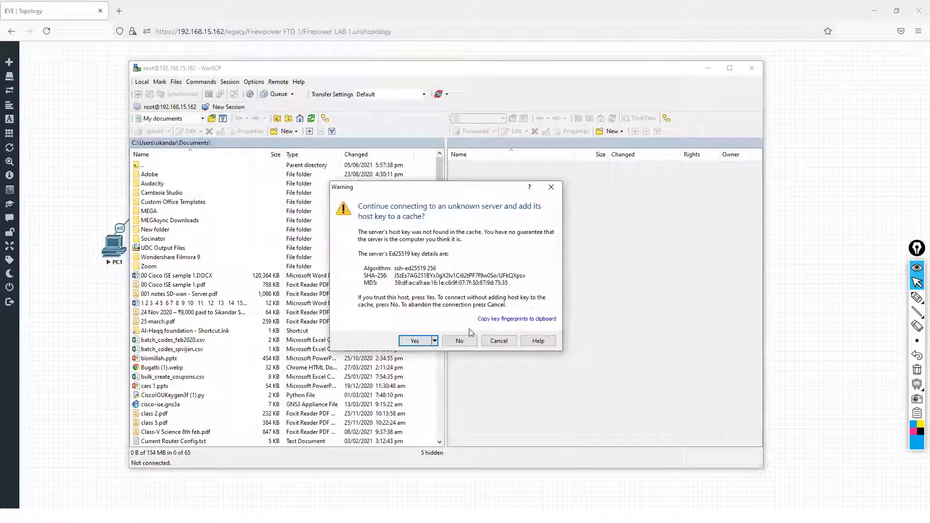
pyautogui.click(426, 342)
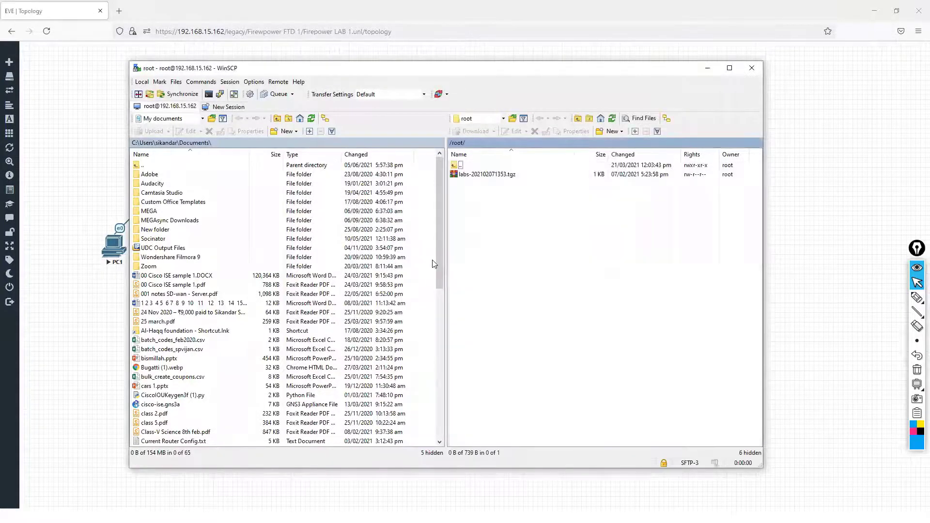
# Open the server's top-level directory and annotate the remote files as "Eveng" and the local files as "local machine".
pyautogui.doubleClick(466, 167)
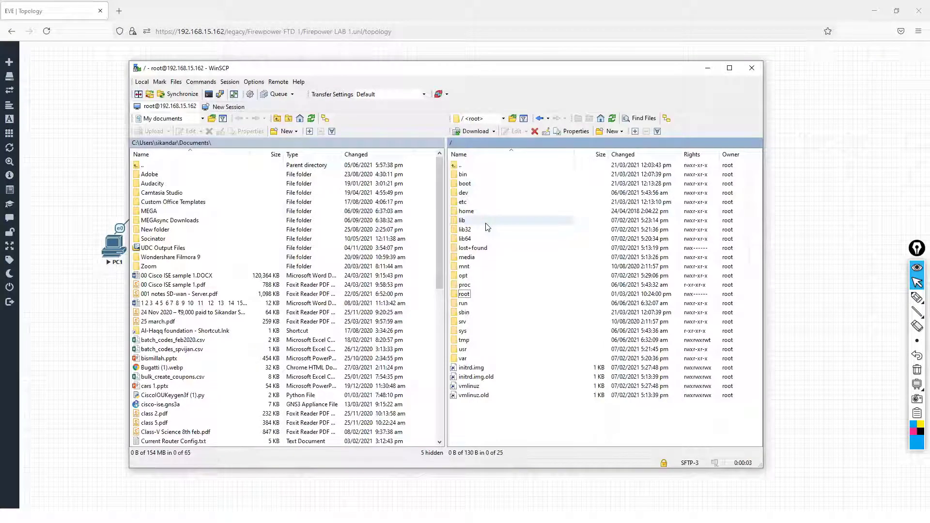
pyautogui.hotkey('ctrl', 'shift', '3')
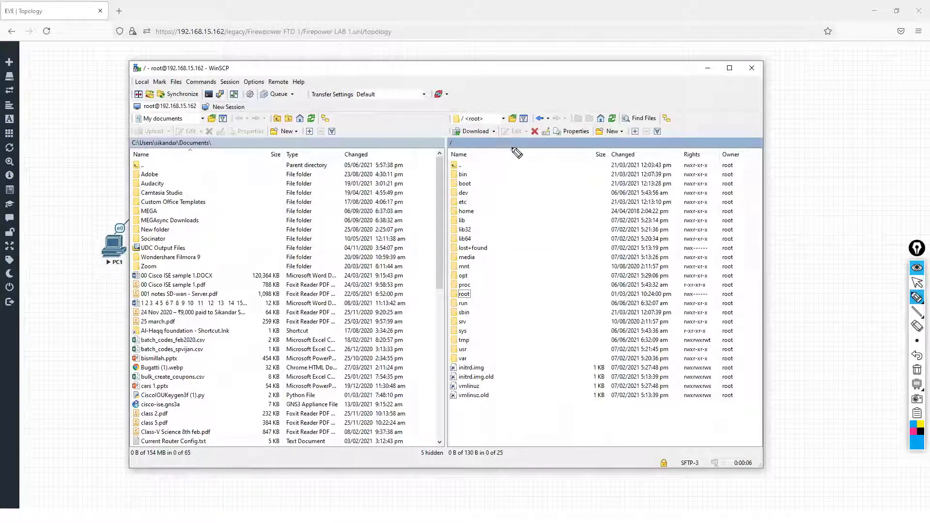
pyautogui.moveTo(514, 150)
pyautogui.mouseDown()
pyautogui.moveTo(581, 174)
pyautogui.moveTo(579, 196)
pyautogui.mouseUp()
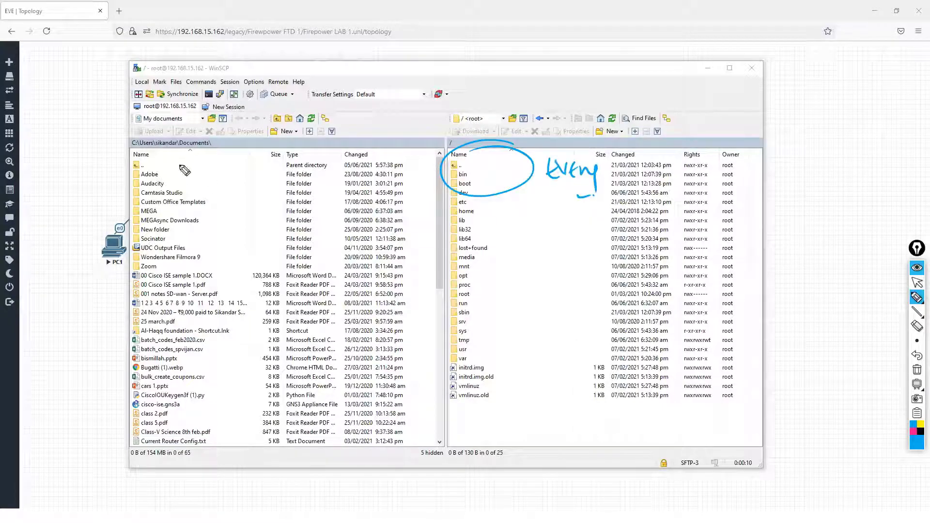
pyautogui.moveTo(167, 150)
pyautogui.mouseDown()
pyautogui.moveTo(124, 160)
pyautogui.moveTo(191, 177)
pyautogui.moveTo(218, 166)
pyautogui.moveTo(267, 180)
pyautogui.moveTo(361, 172)
pyautogui.mouseUp()
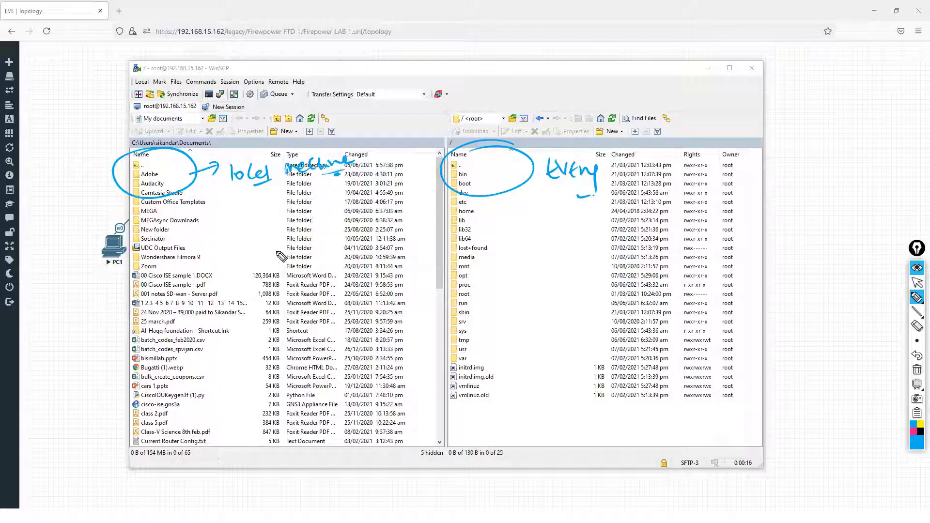
pyautogui.hotkey('alt', 'Tab')
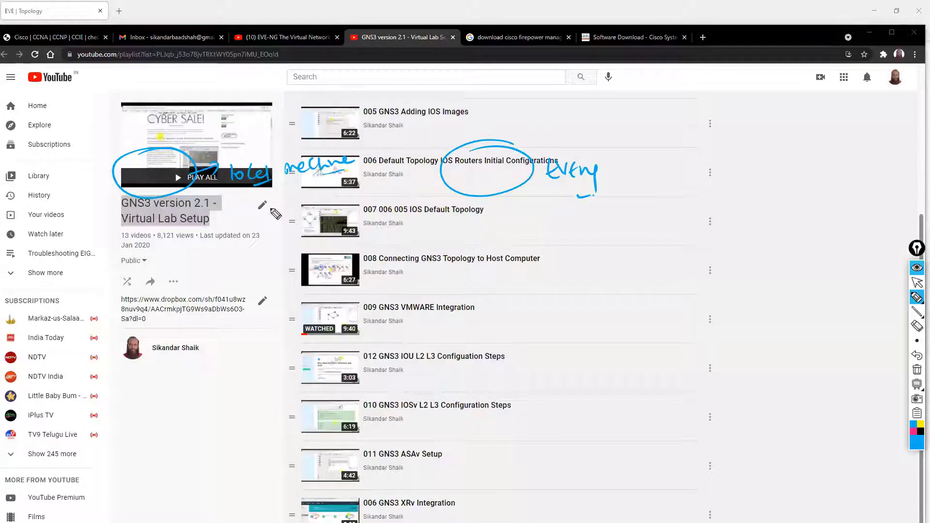
pyautogui.hotkey('alt', 'Tab')
pyautogui.hotkey('alt', 'Tab')
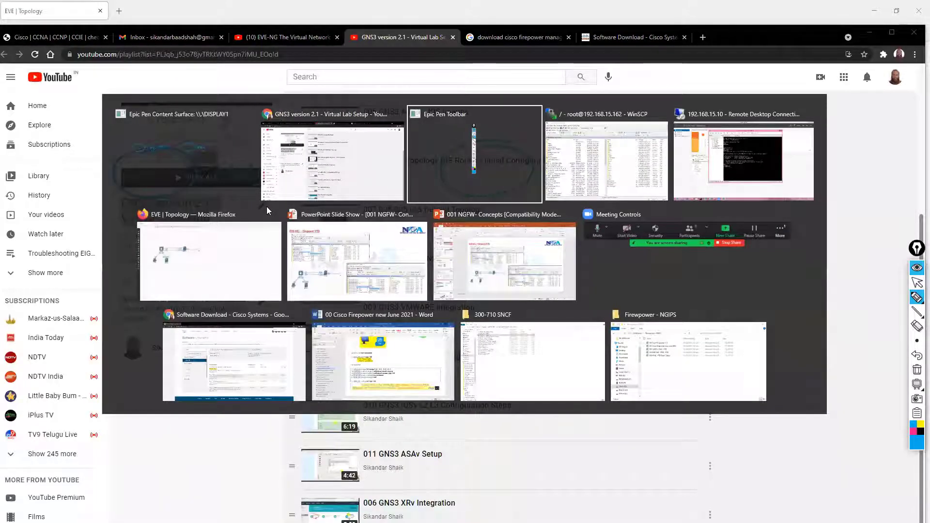
pyautogui.hotkey('alt', 'Tab')
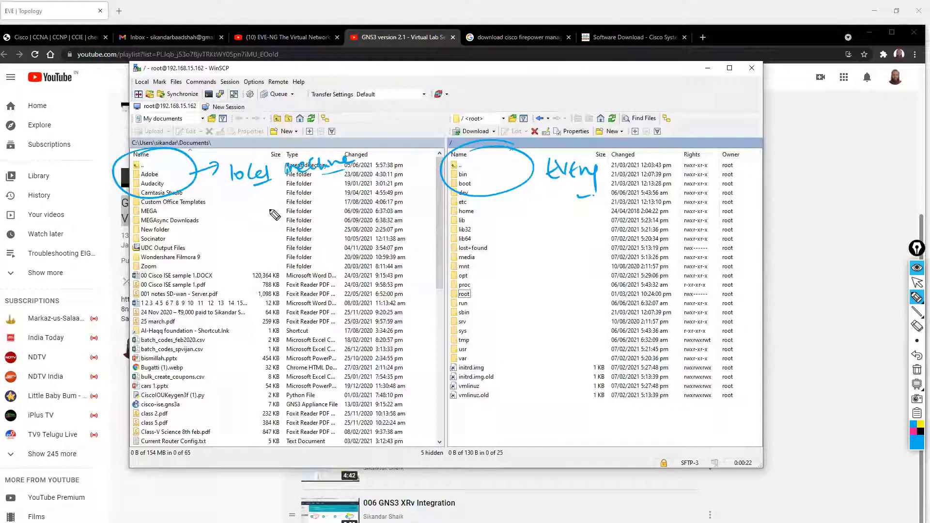
# Handwrite a circled "Image" note over the local file list with an arrow pointing to it.
pyautogui.moveTo(223, 219)
pyautogui.mouseDown()
pyautogui.moveTo(220, 239)
pyautogui.moveTo(266, 245)
pyautogui.moveTo(285, 235)
pyautogui.moveTo(272, 209)
pyautogui.mouseUp()
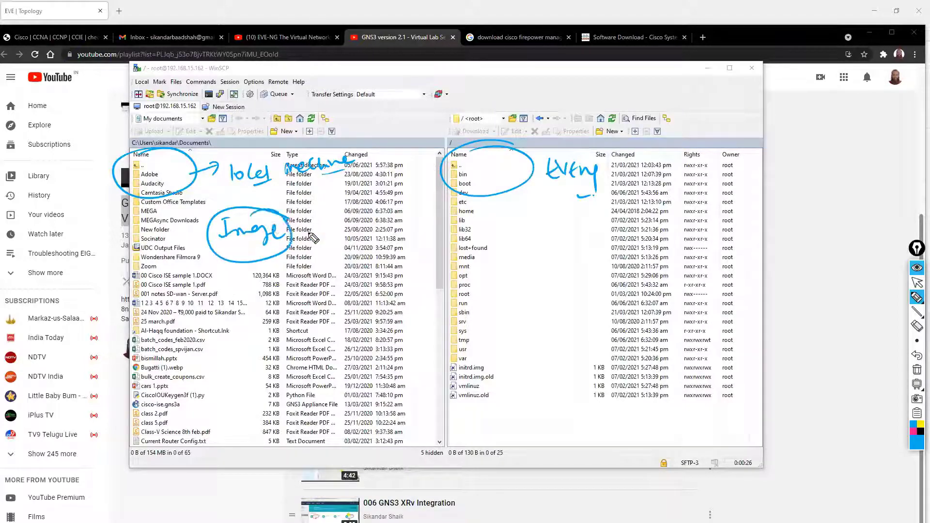
pyautogui.moveTo(333, 206); pyautogui.dragTo(310, 236)
pyautogui.moveTo(308, 226); pyautogui.dragTo(321, 236)
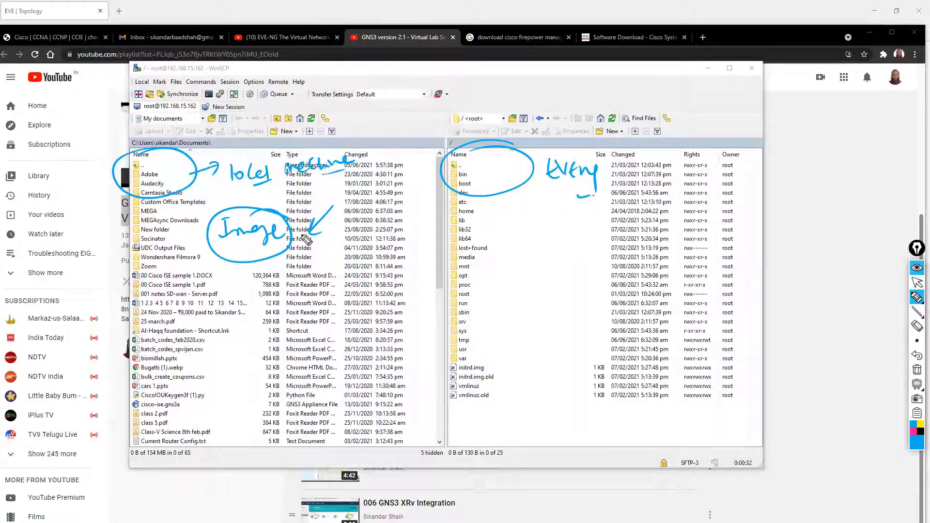
# Draw an arrow from the circled "Image" note to the server's file list and clear all the annotations.
pyautogui.moveTo(300, 236)
pyautogui.mouseDown()
pyautogui.moveTo(512, 239)
pyautogui.moveTo(506, 250)
pyautogui.moveTo(577, 236)
pyautogui.mouseUp()
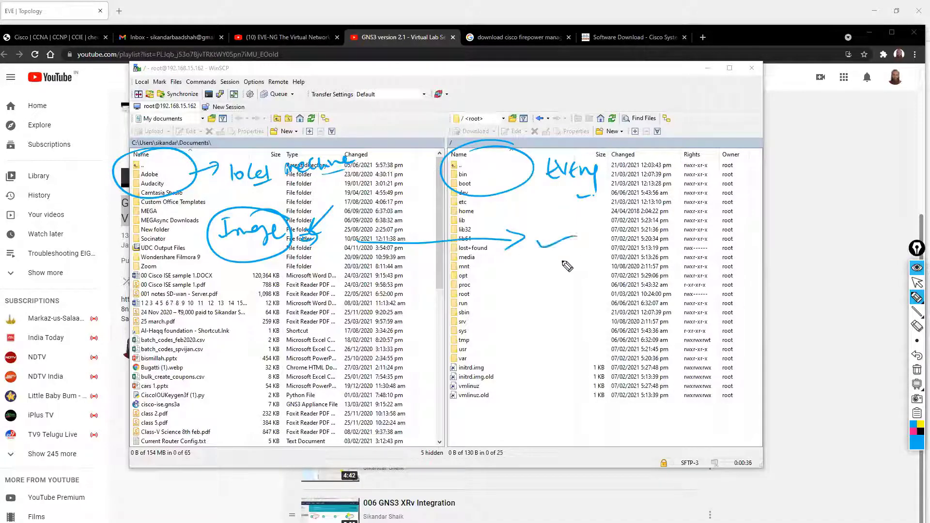
pyautogui.hotkey('ctrl', 'shift', '7')
pyautogui.hotkey('ctrl', 'shift', '2')
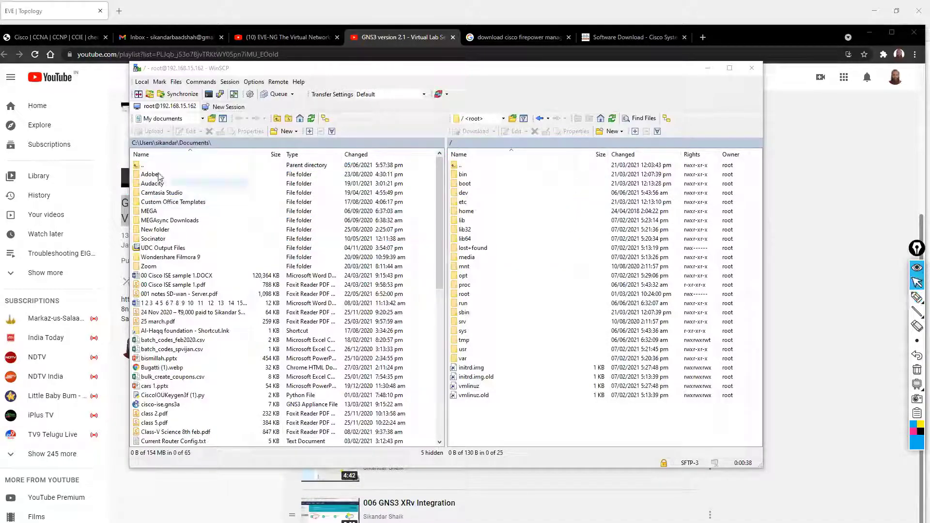
# Browse the local files to the GNS3_EVE_IMAGES folder on the F: BLUE drive.
pyautogui.click(190, 121)
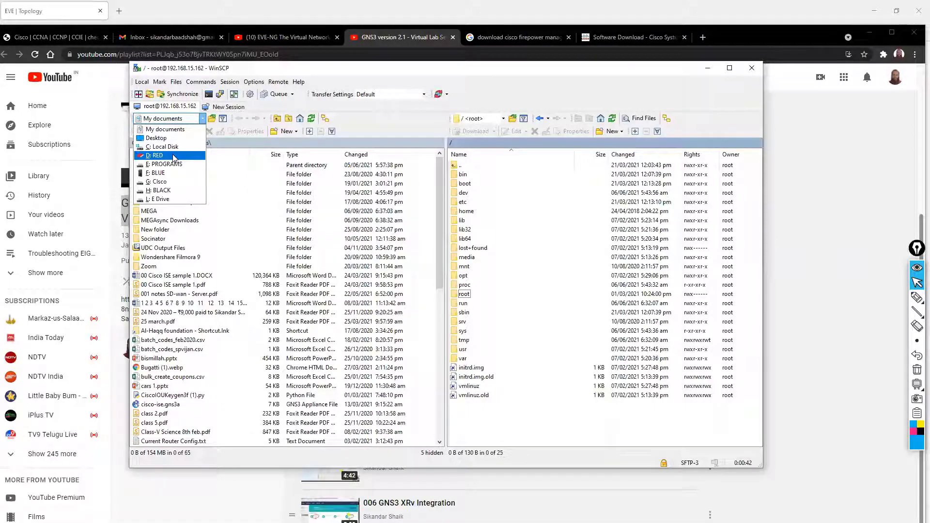
pyautogui.click(169, 174)
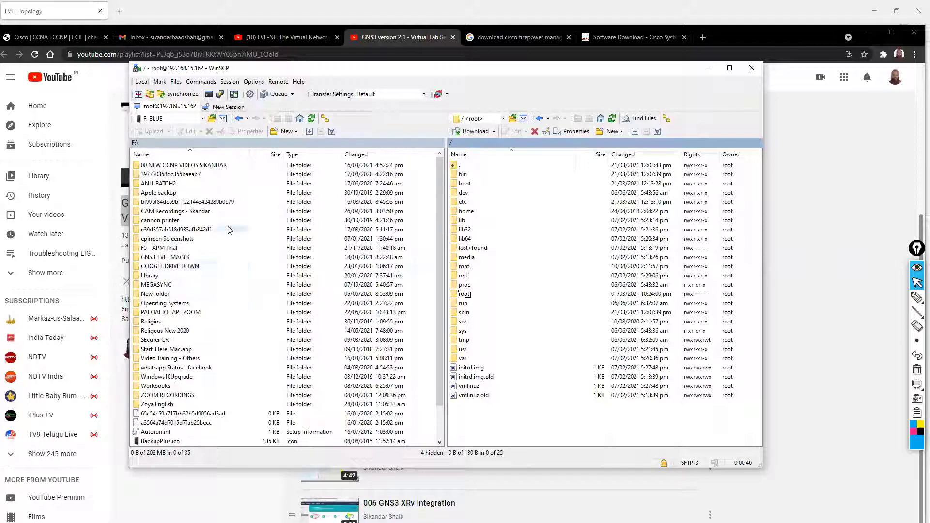
pyautogui.click(183, 230)
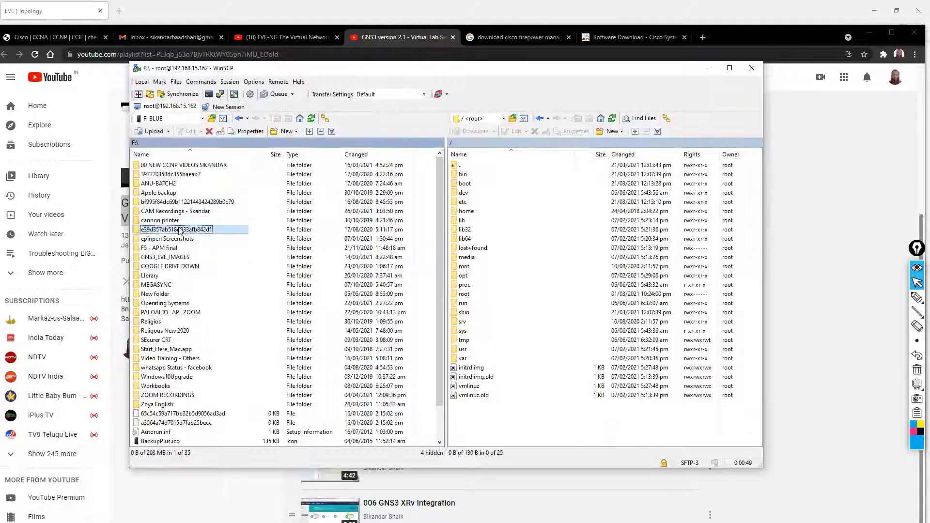
pyautogui.doubleClick(176, 261)
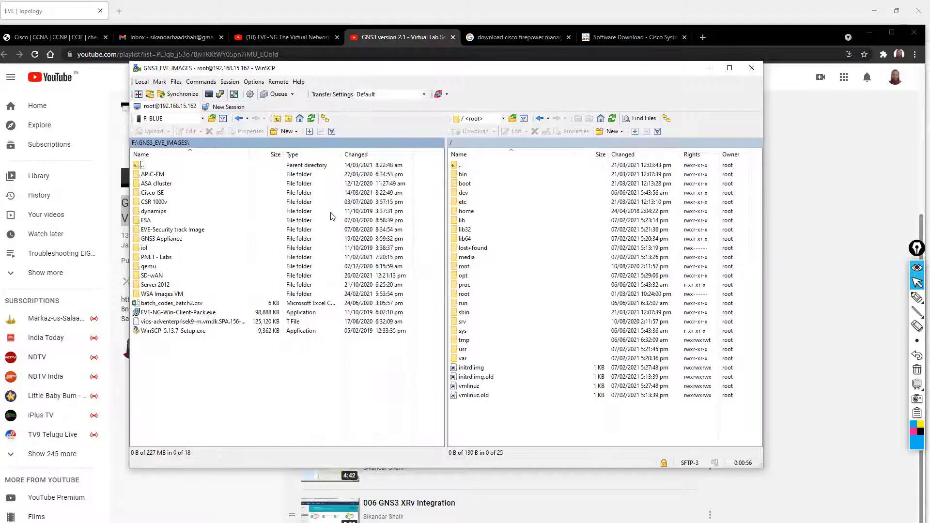
# Switch to the PowerPoint slide show, circle the remote path in the upper screenshot and handwrite "/opt/unetlab/addons/qemu" with an underlining arrow.
pyautogui.hotkey('alt', 'Tab')
pyautogui.hotkey('alt', 'Tab')
pyautogui.hotkey('alt', 'Tab')
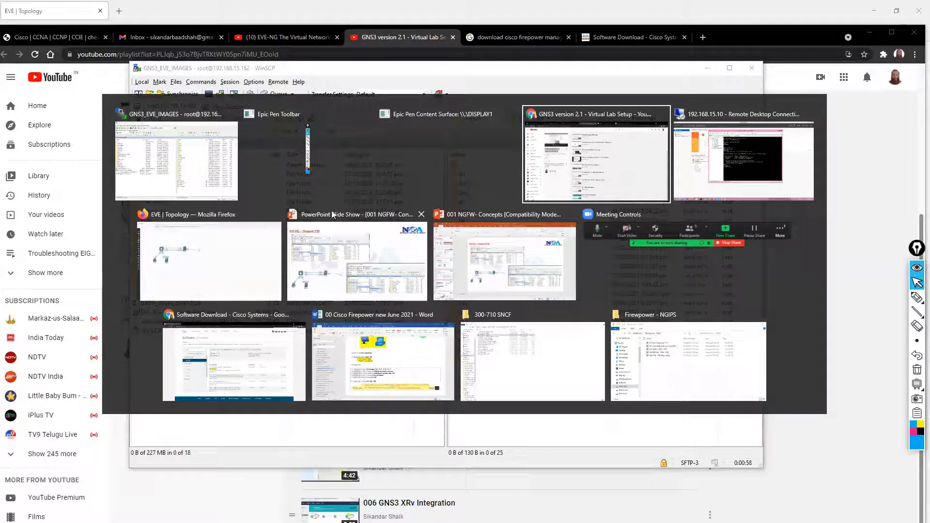
pyautogui.click(349, 241)
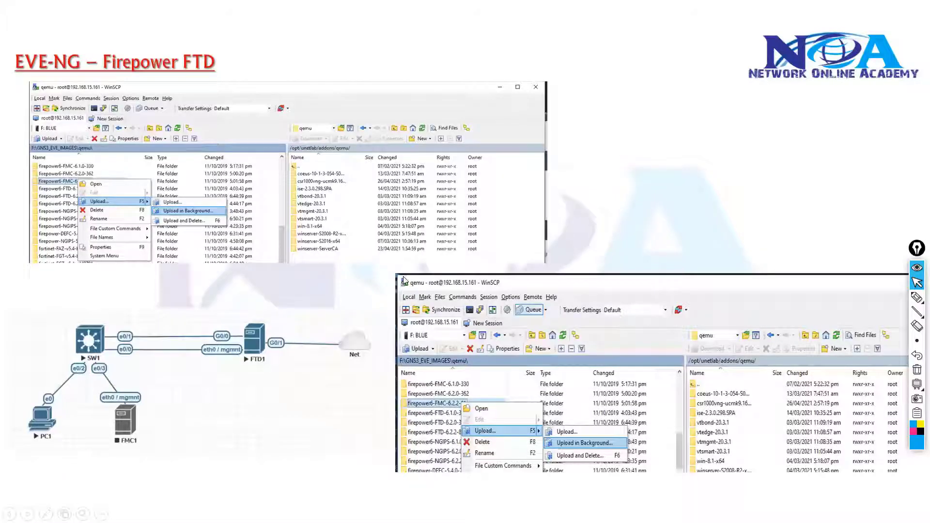
pyautogui.hotkey('ctrl', 'shift', '3')
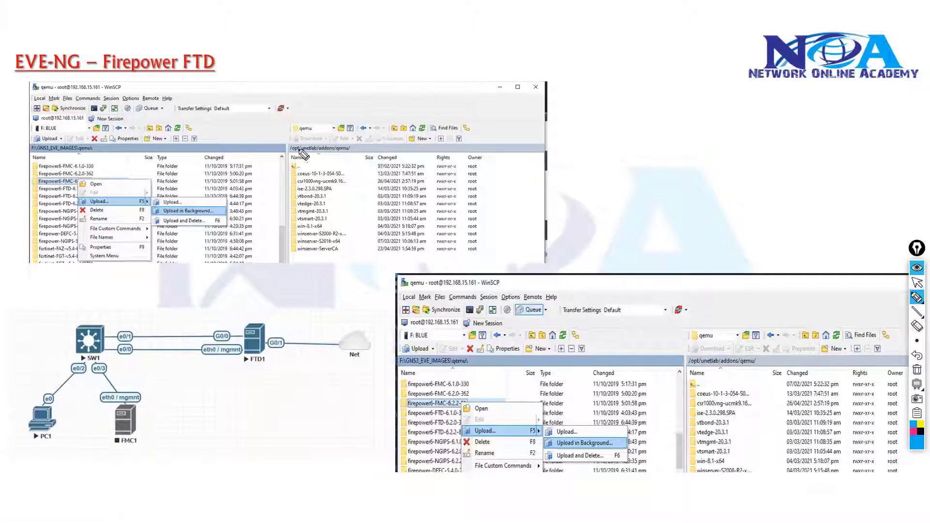
pyautogui.moveTo(361, 135)
pyautogui.mouseDown()
pyautogui.moveTo(284, 167)
pyautogui.moveTo(333, 130)
pyautogui.mouseUp()
pyautogui.moveTo(588, 168)
pyautogui.mouseDown()
pyautogui.moveTo(645, 183)
pyautogui.moveTo(646, 198)
pyautogui.moveTo(727, 179)
pyautogui.moveTo(726, 198)
pyautogui.moveTo(752, 184)
pyautogui.moveTo(841, 193)
pyautogui.moveTo(887, 182)
pyautogui.mouseUp()
pyautogui.moveTo(594, 203)
pyautogui.mouseDown()
pyautogui.moveTo(905, 206)
pyautogui.moveTo(880, 217)
pyautogui.mouseUp()
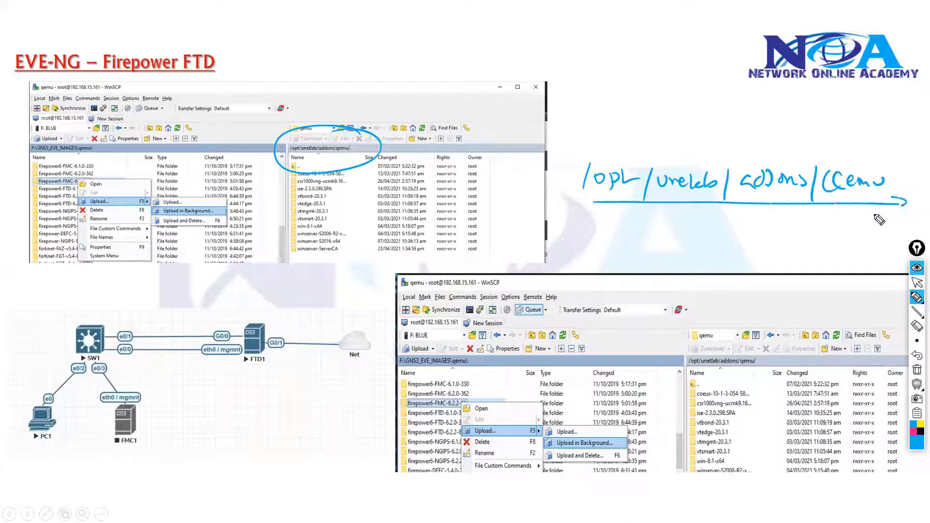
pyautogui.hotkey('ctrl', 'shift', '2')
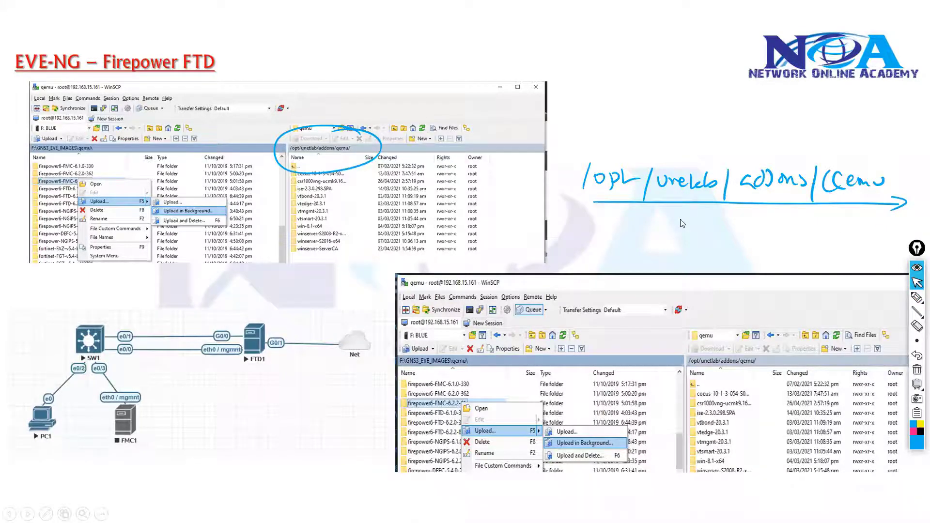
# Return to WinSCP, move its window clear of the handwritten path and open /opt/unetlab/addons/qemu on the server.
pyautogui.hotkey('alt', 'Tab')
pyautogui.hotkey('alt', 'Tab')
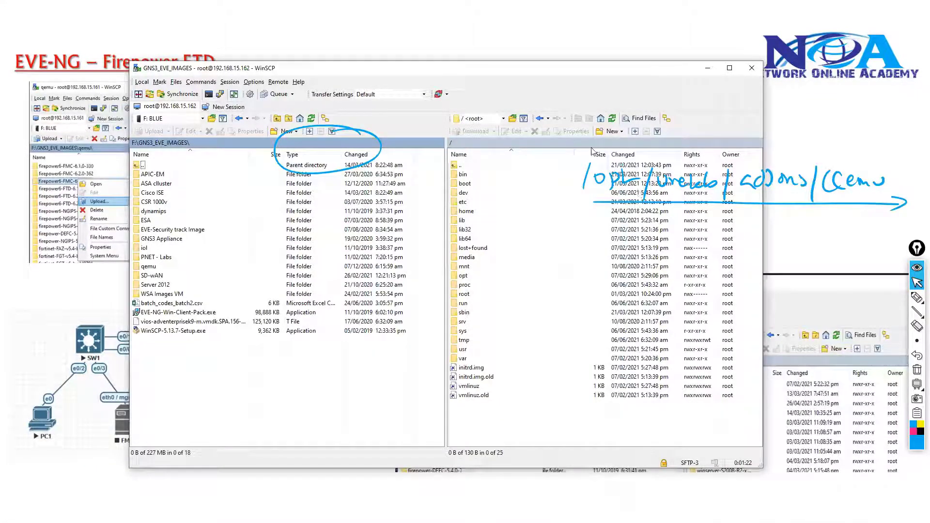
pyautogui.moveTo(535, 77); pyautogui.dragTo(301, 78)
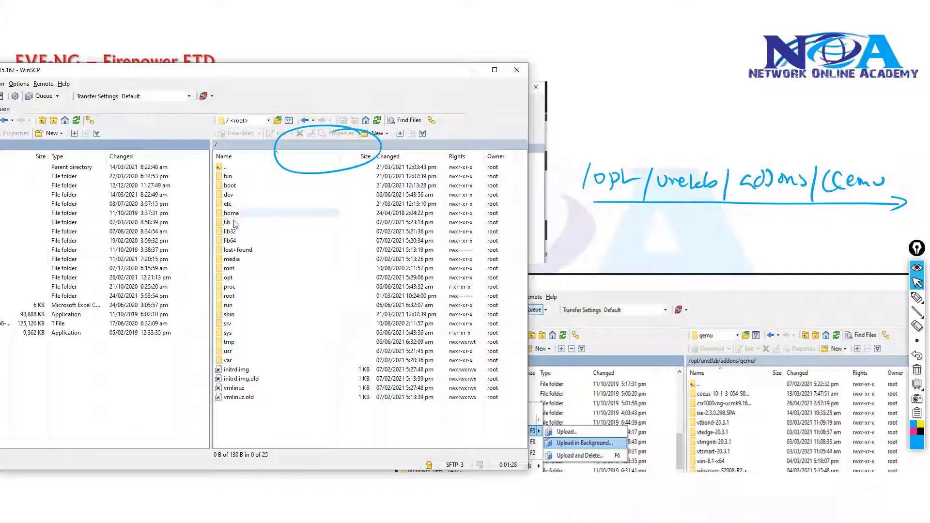
pyautogui.click(232, 259)
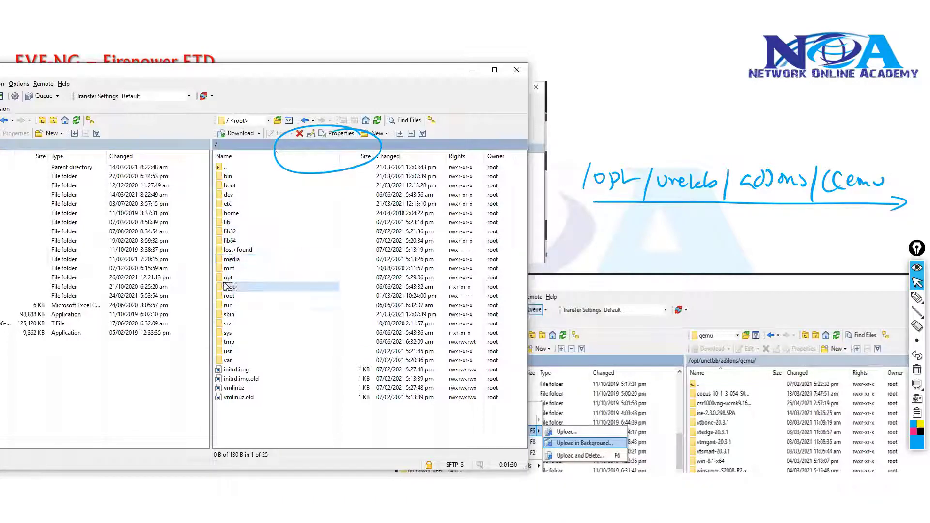
pyautogui.doubleClick(229, 279)
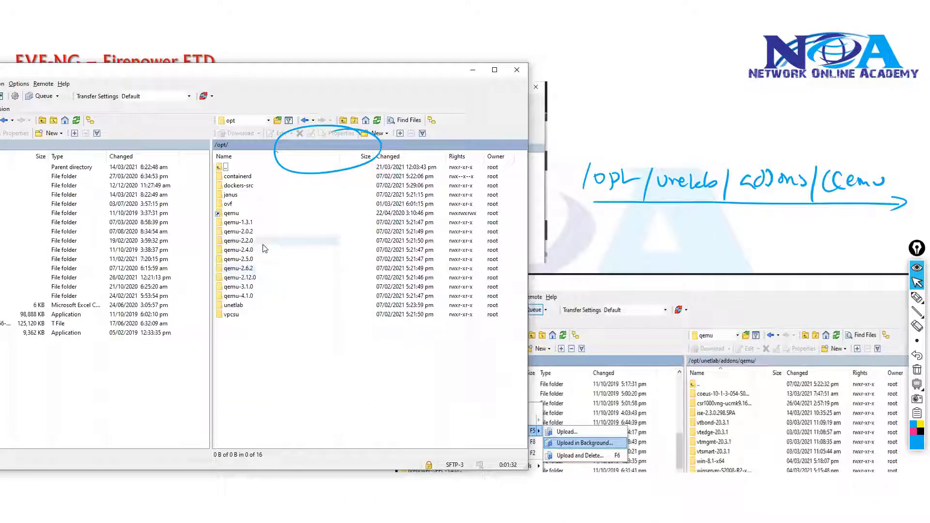
pyautogui.doubleClick(233, 305)
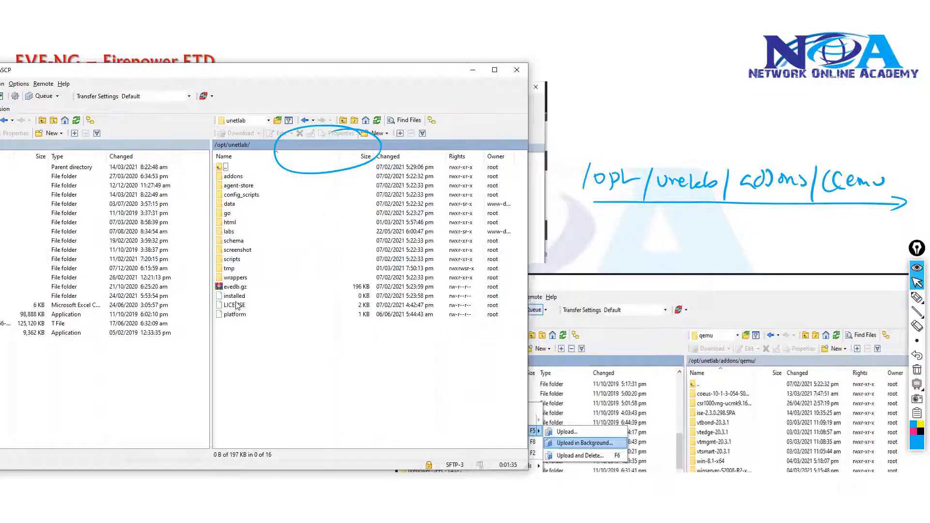
pyautogui.doubleClick(233, 176)
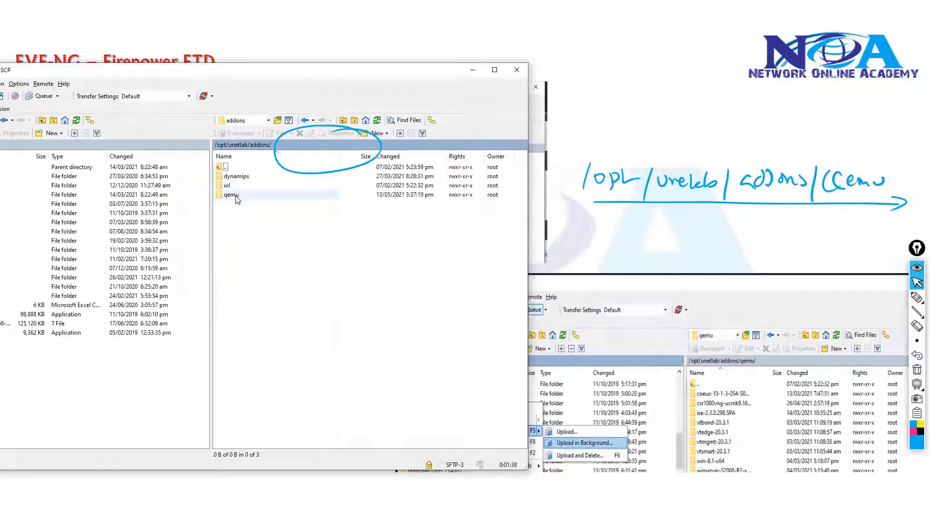
pyautogui.doubleClick(236, 195)
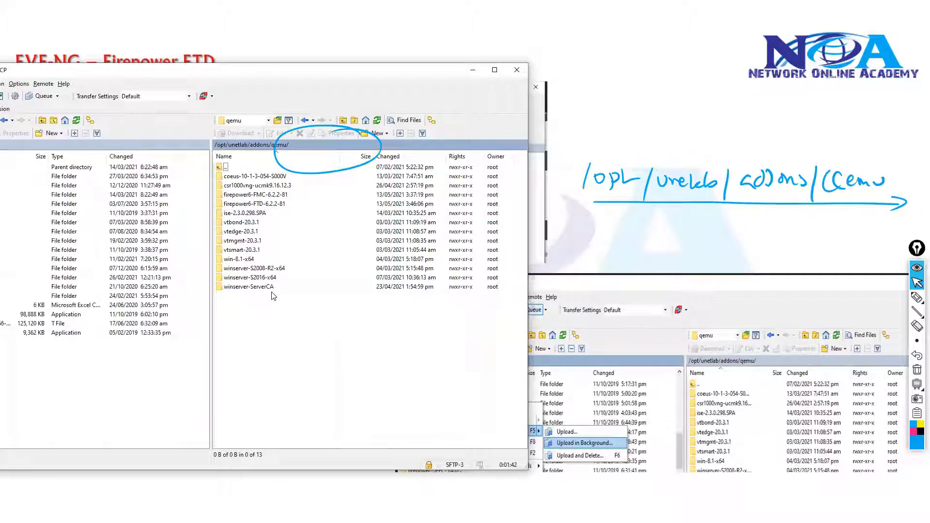
pyautogui.click(242, 231)
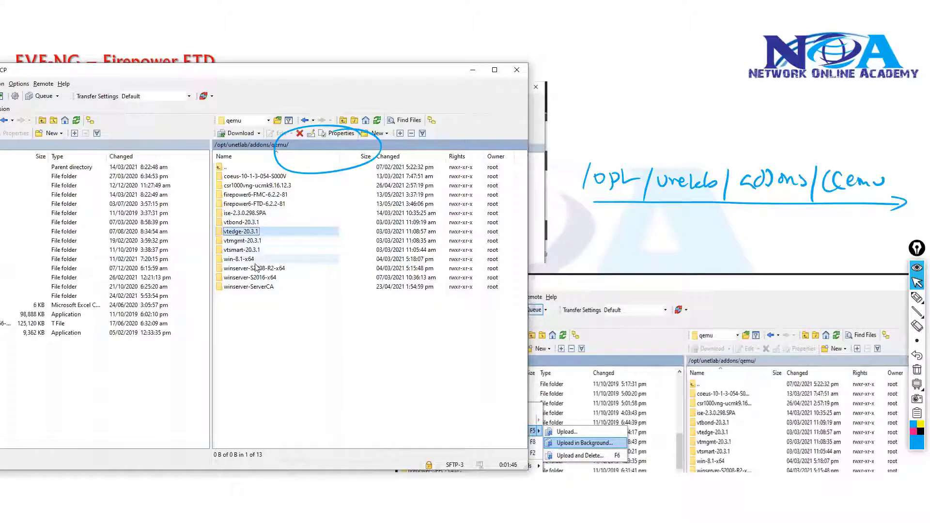
pyautogui.click(256, 288)
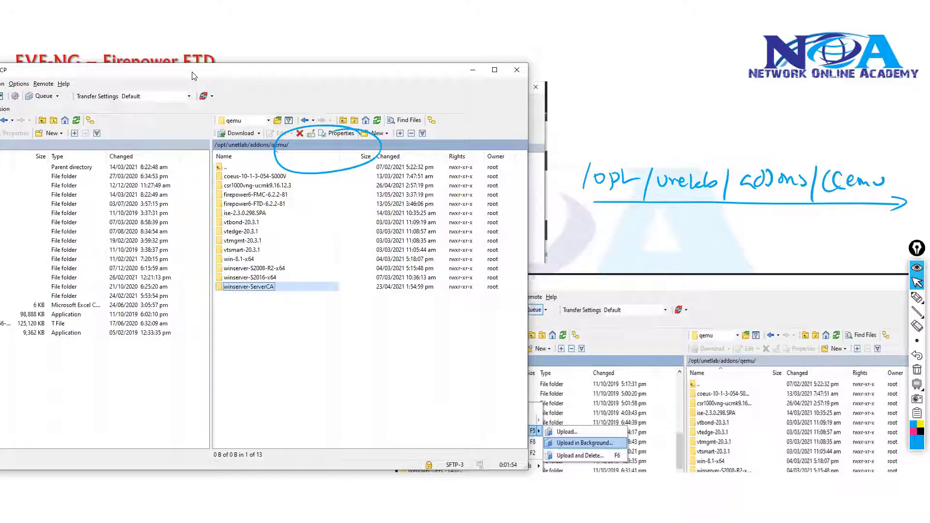
# Move the WinSCP window back into full view and open the qemu folder inside the local GNS3_EVE_IMAGES folder.
pyautogui.moveTo(193, 74); pyautogui.dragTo(330, 90)
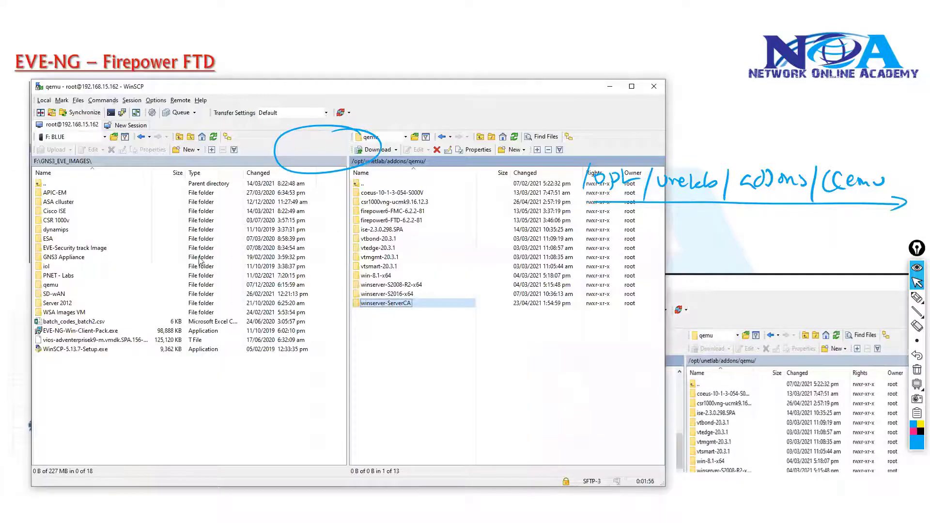
pyautogui.click(60, 284)
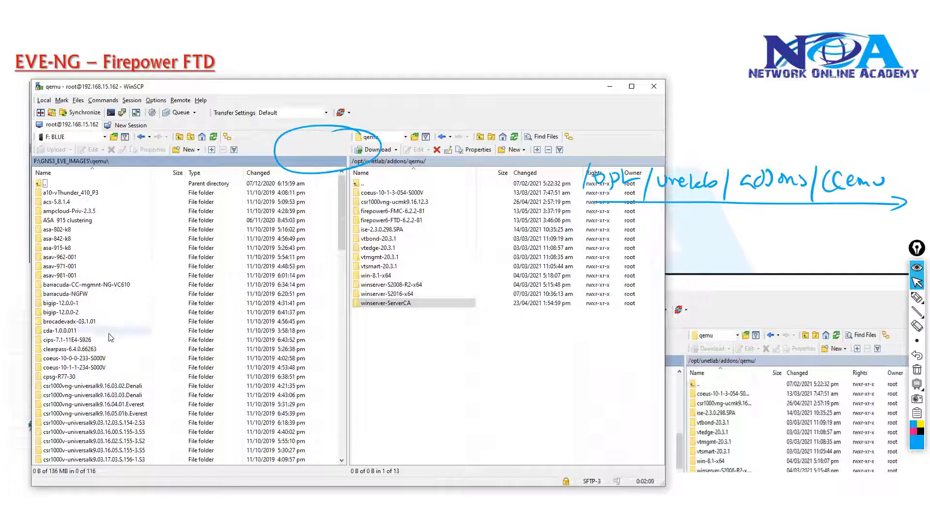
pyautogui.scroll(-9, 97, 332)
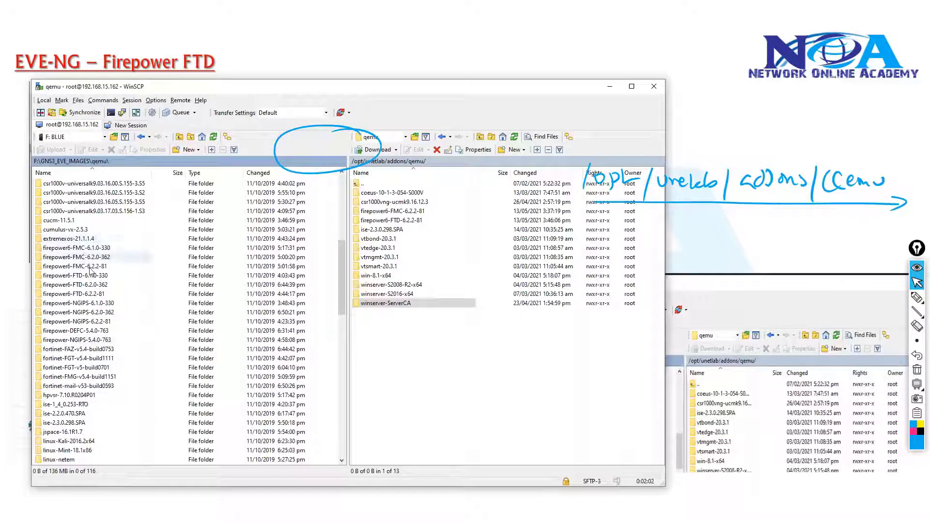
# Show the upload options for the local firepower6-FMC-6.2.2-81 and firepower6-FTD-6.2.2-81 folders without uploading, and point out the matching folders on the server.
pyautogui.click(94, 266)
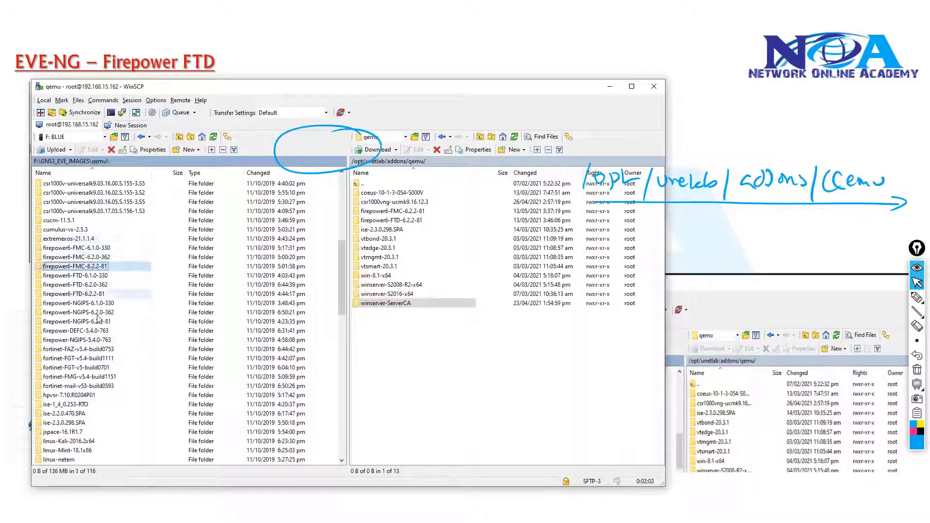
pyautogui.keyDown('ctrl'); pyautogui.click(93, 294); pyautogui.keyUp('ctrl')
pyautogui.rightClick(95, 297)
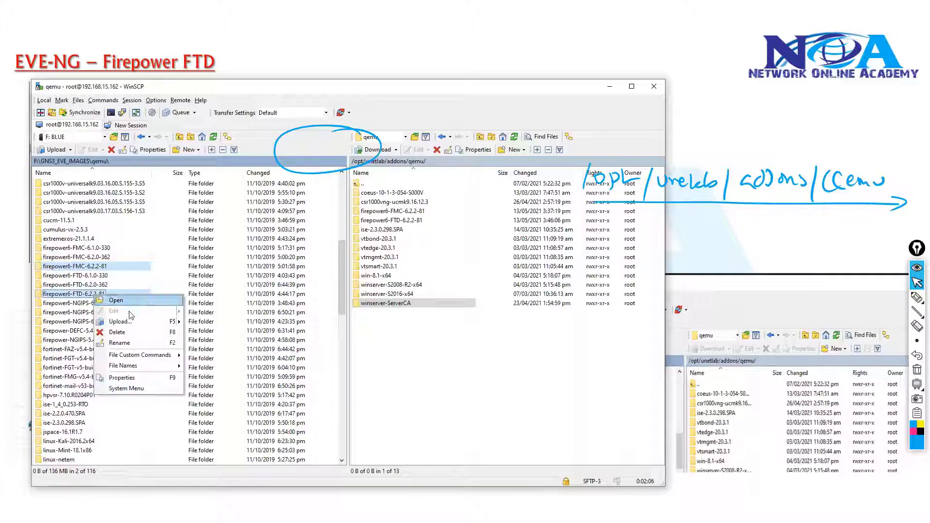
pyautogui.moveTo(137, 322)
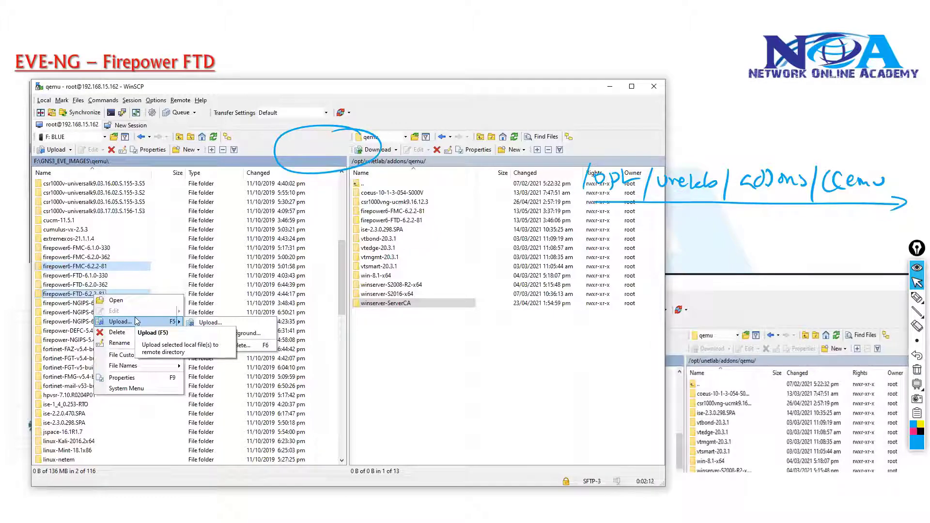
pyautogui.click(265, 289)
pyautogui.click(265, 288)
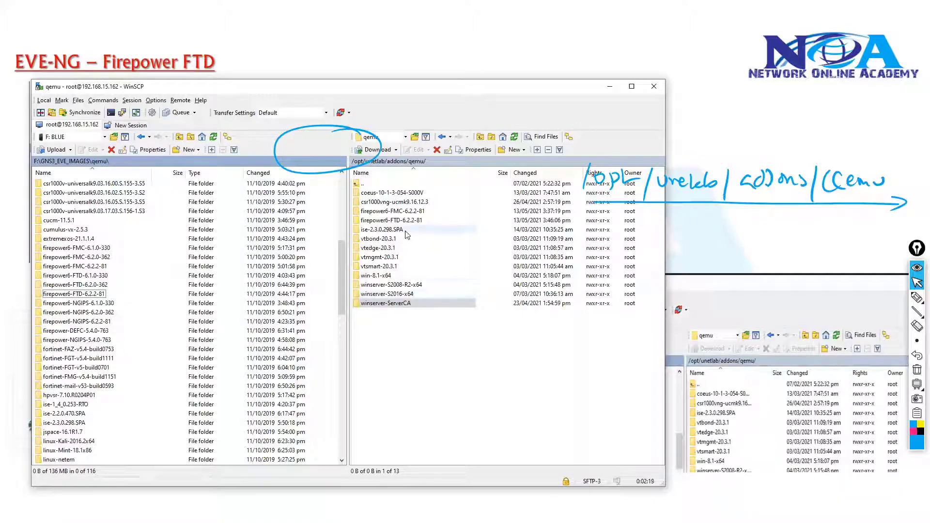
pyautogui.click(416, 212)
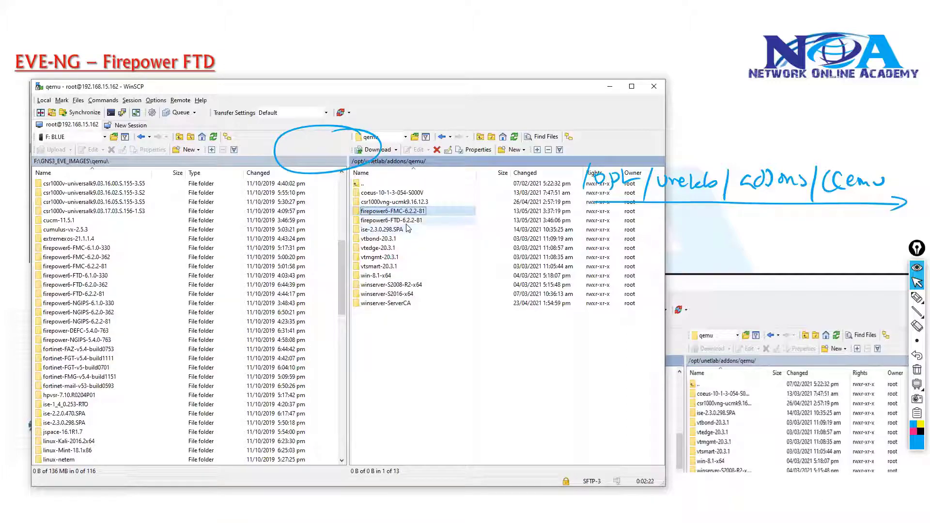
pyautogui.click(406, 221)
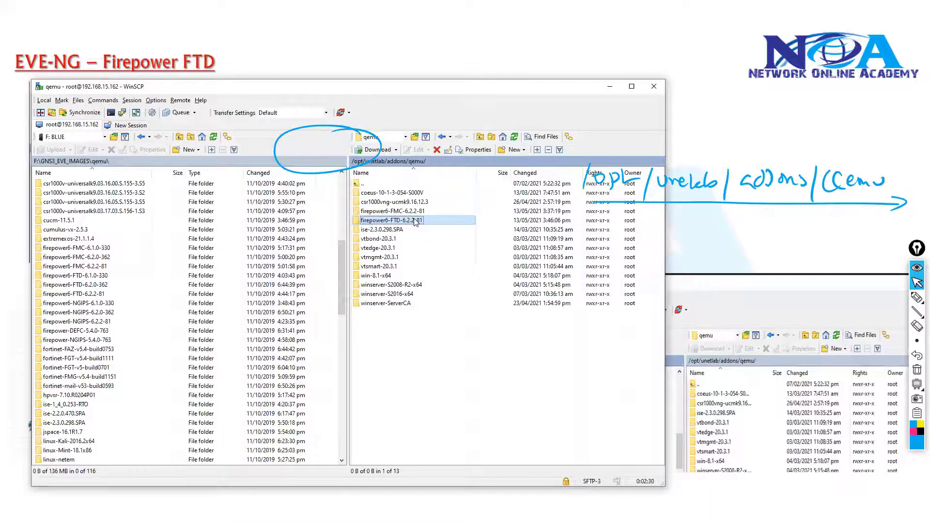
# Switch to the EVE-NG topology in Firefox, start adding a new node and search its templates for "fir".
pyautogui.hotkey('alt', 'Tab')
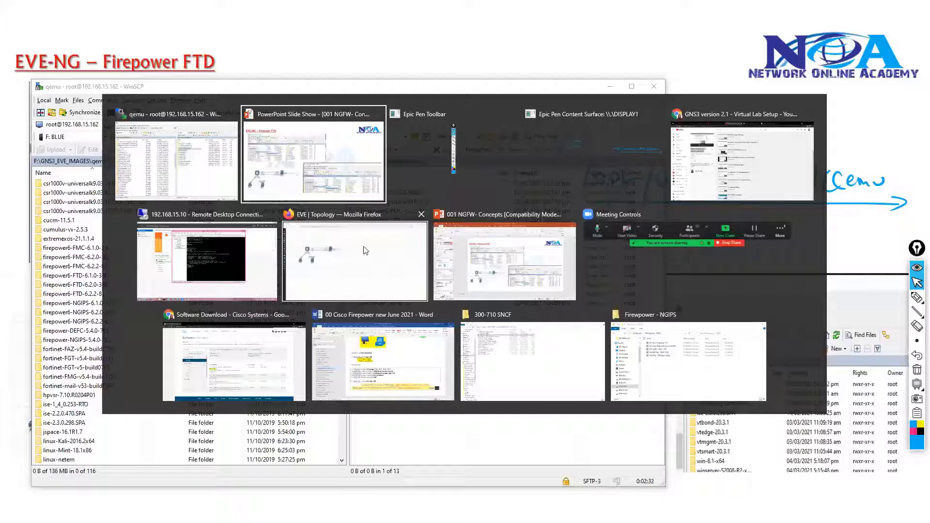
pyautogui.click(365, 250)
pyautogui.rightClick(473, 268)
pyautogui.click(498, 289)
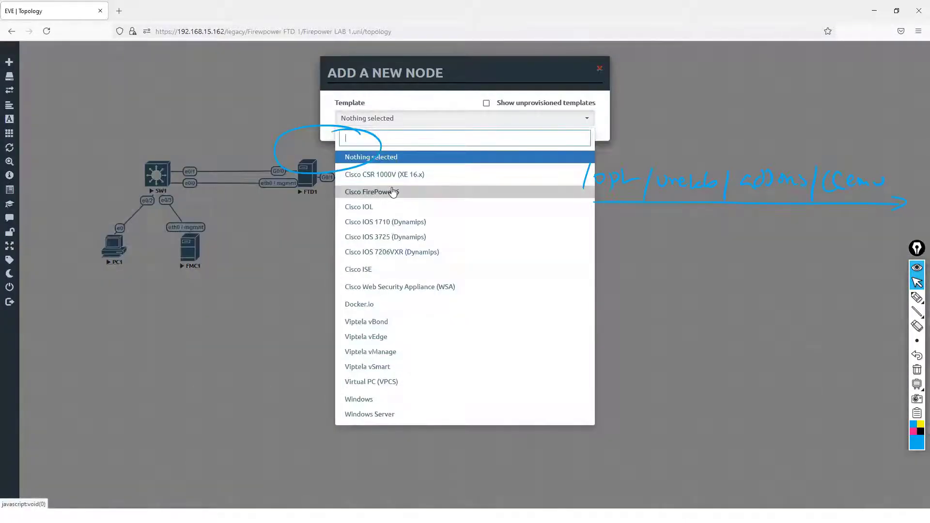
pyautogui.write('fir')
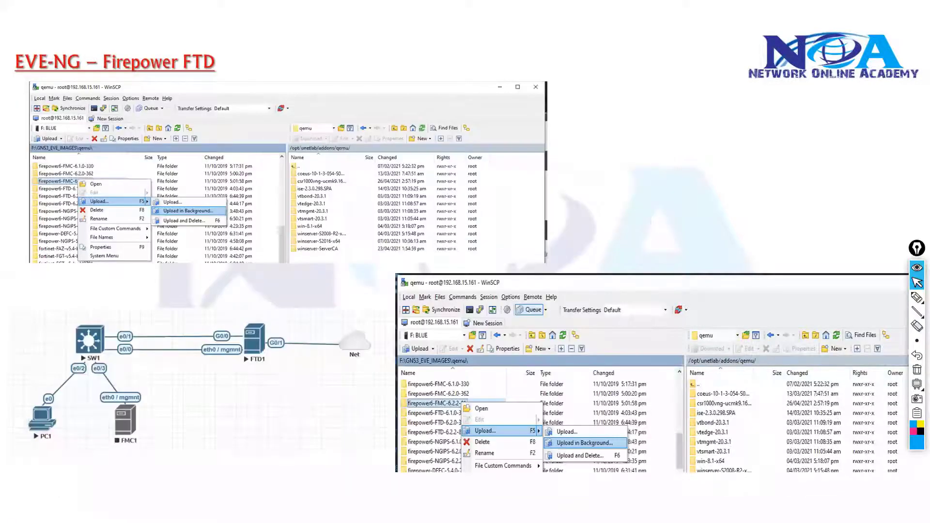
# Search the Windows programs for "mo" and launch Mozilla Firefox again.
pyautogui.hotkey('alt', 'Tab')
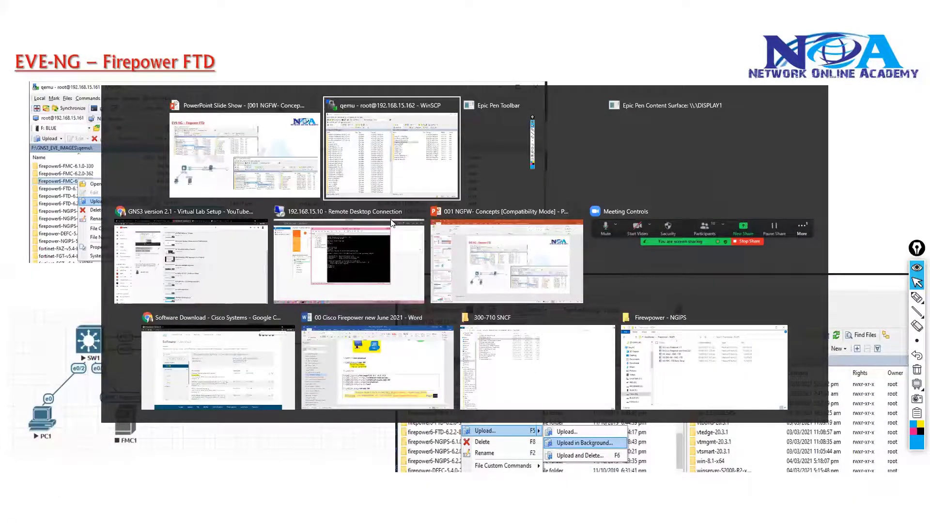
pyautogui.press('super')
pyautogui.write('mo')
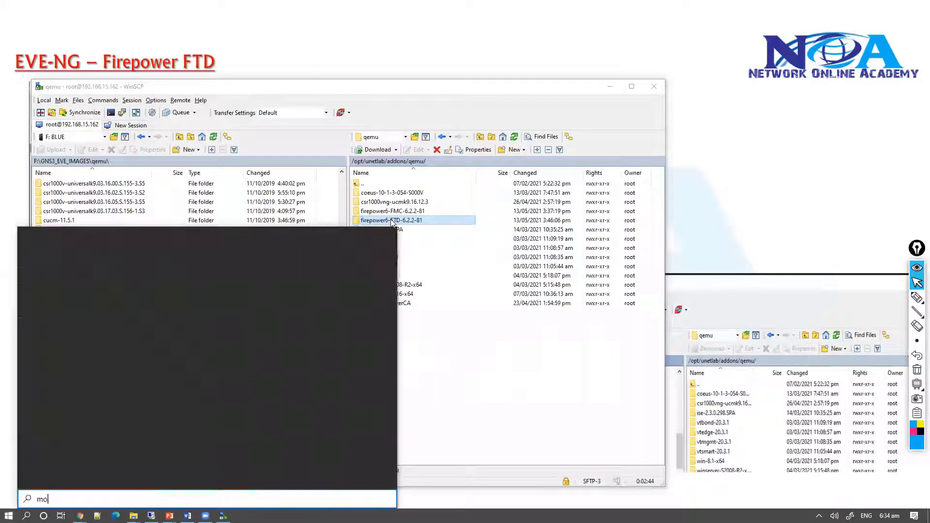
pyautogui.click(90, 275)
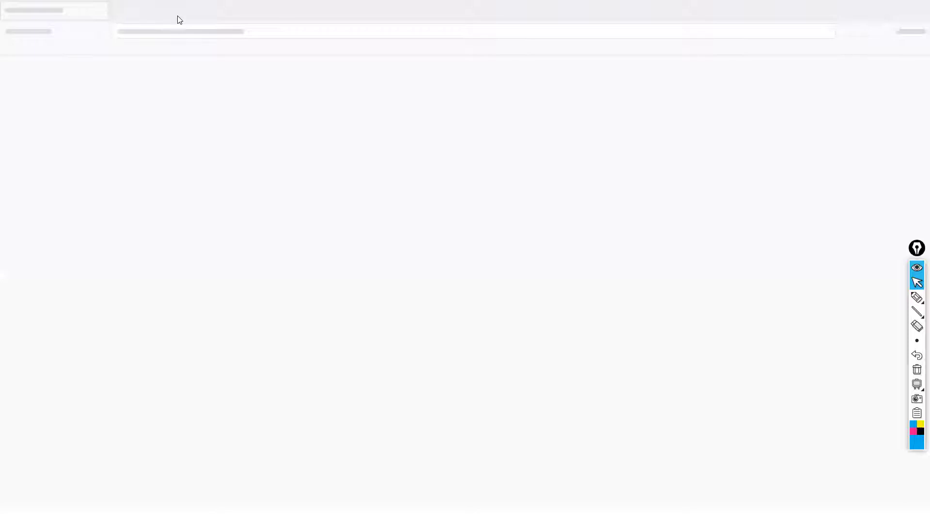
# Open 192.168.15.162, sign in to EVE-NG with the prefilled credentials and Native Console, and move the browser window fully into view.
pyautogui.click(173, 36)
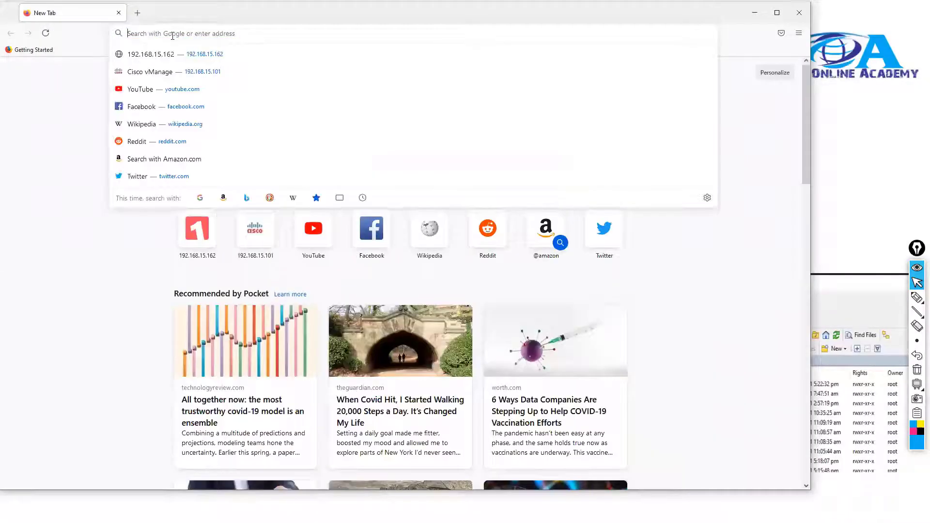
pyautogui.write('19')
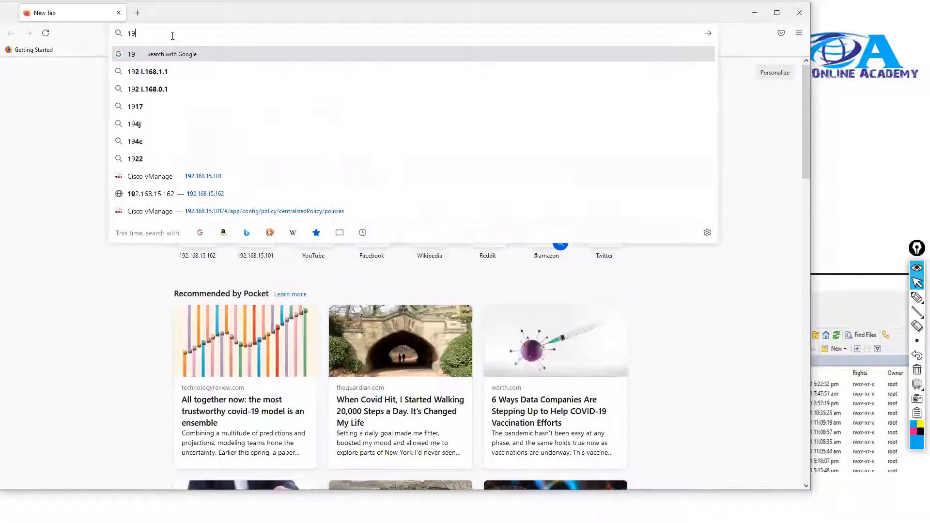
pyautogui.write('.2.16')
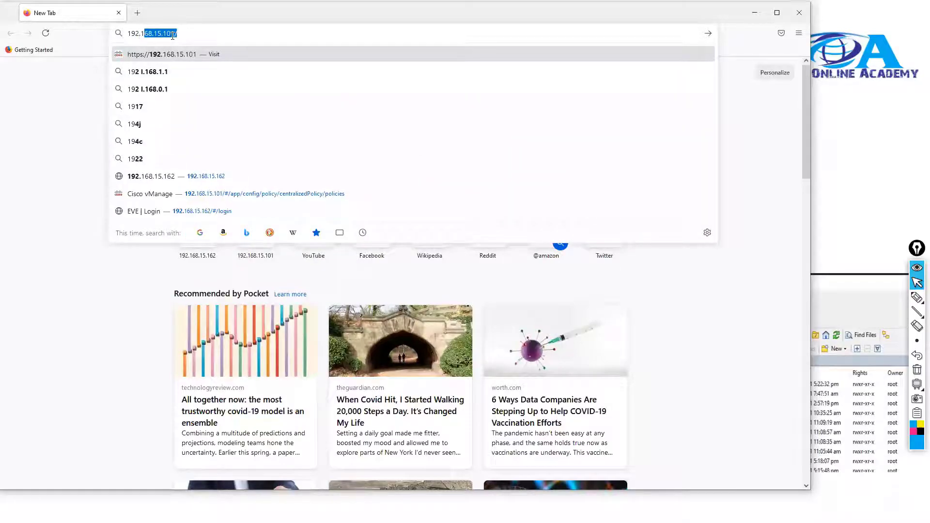
pyautogui.write('8.15.1')
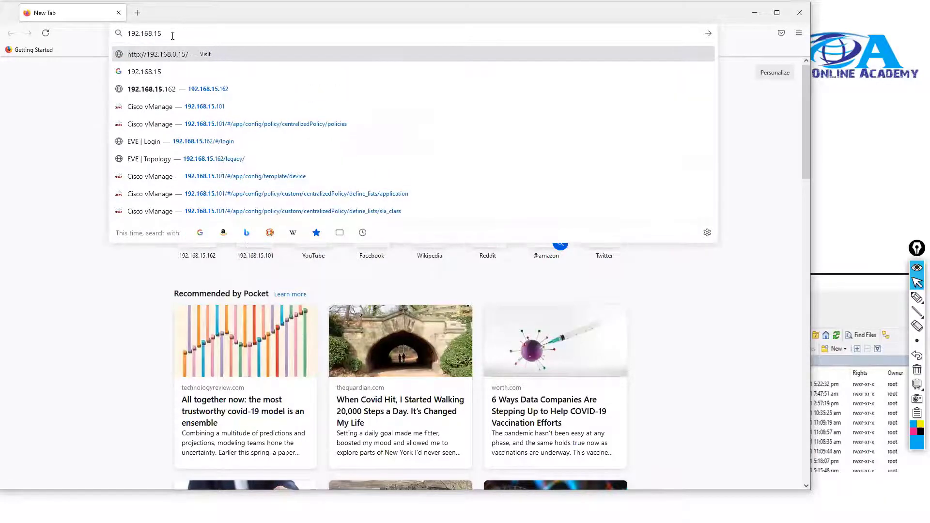
pyautogui.write('62')
pyautogui.press('Return')
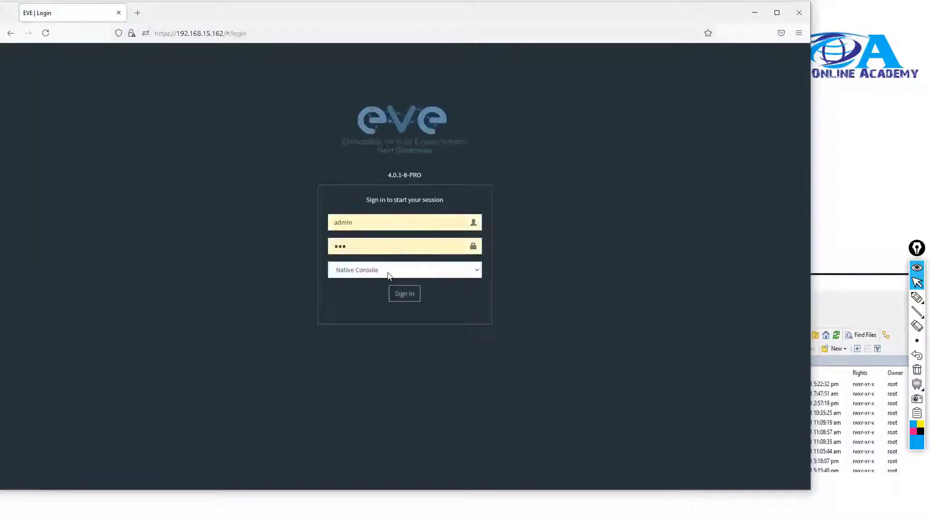
pyautogui.press('Return')
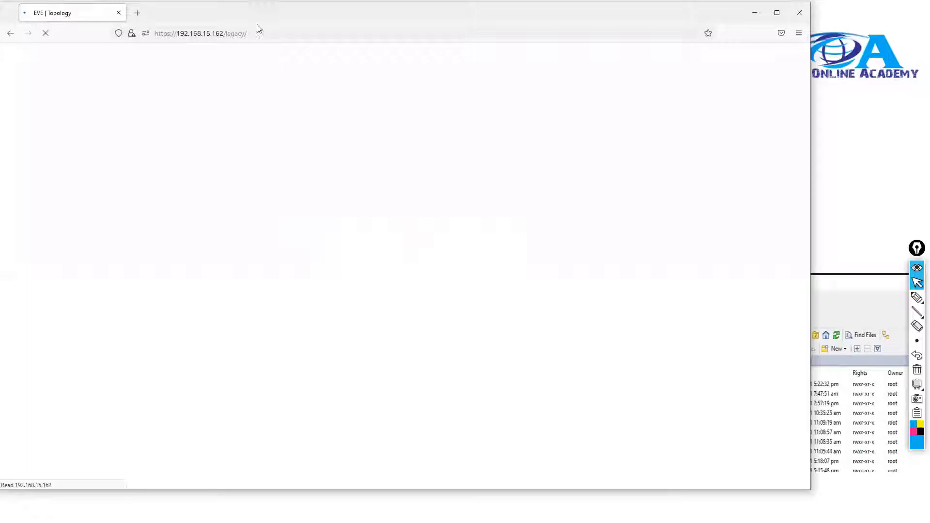
pyautogui.moveTo(256, 24); pyautogui.dragTo(295, 34)
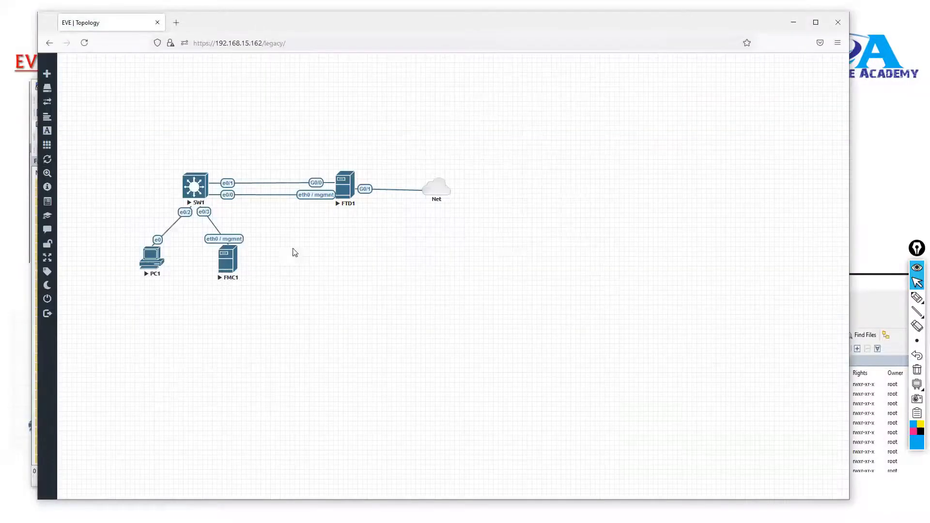
# Start adding a node from the Cisco FirePower 6 template, check its image choices and keep firepower6-FTD-6.2.2-81.
pyautogui.rightClick(374, 272)
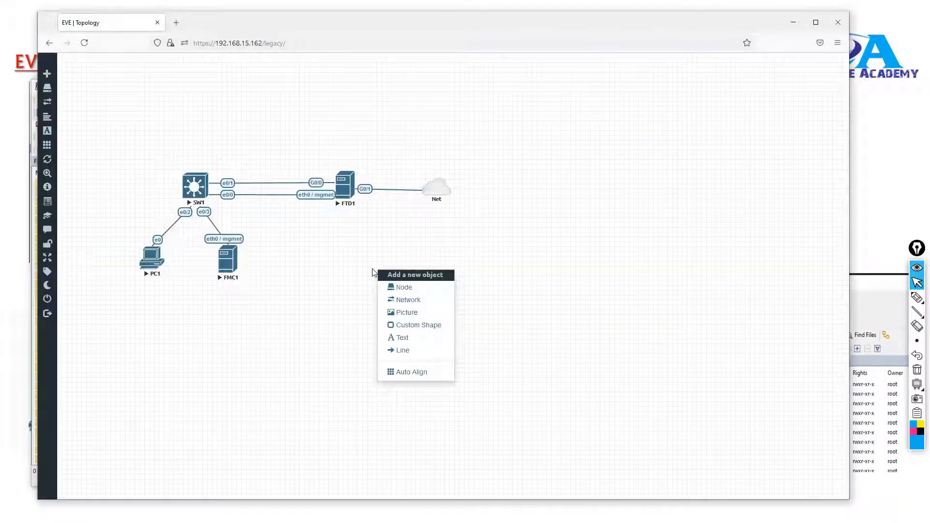
pyautogui.click(400, 297)
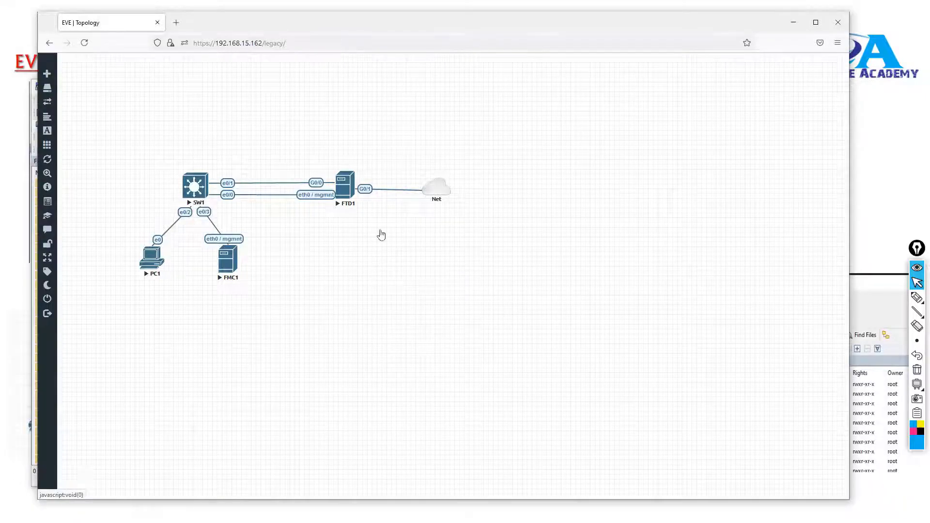
pyautogui.write('fire')
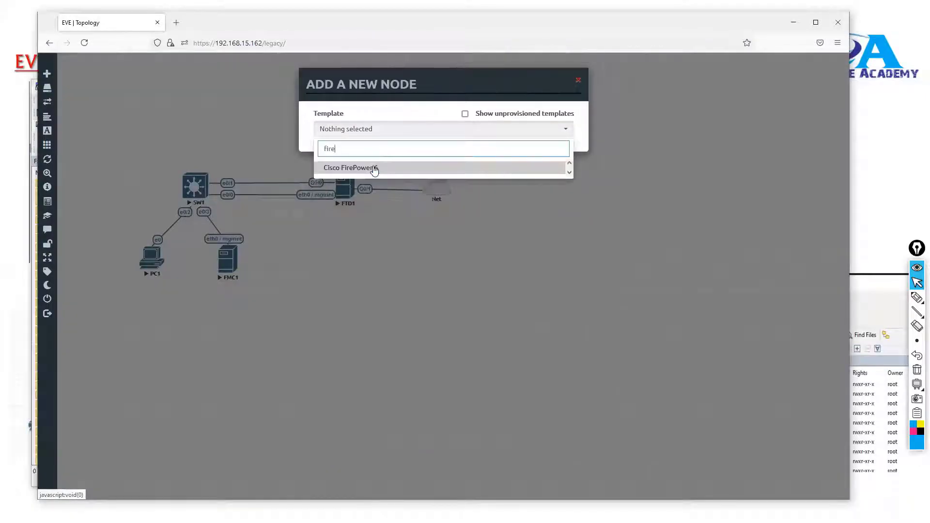
pyautogui.click(374, 168)
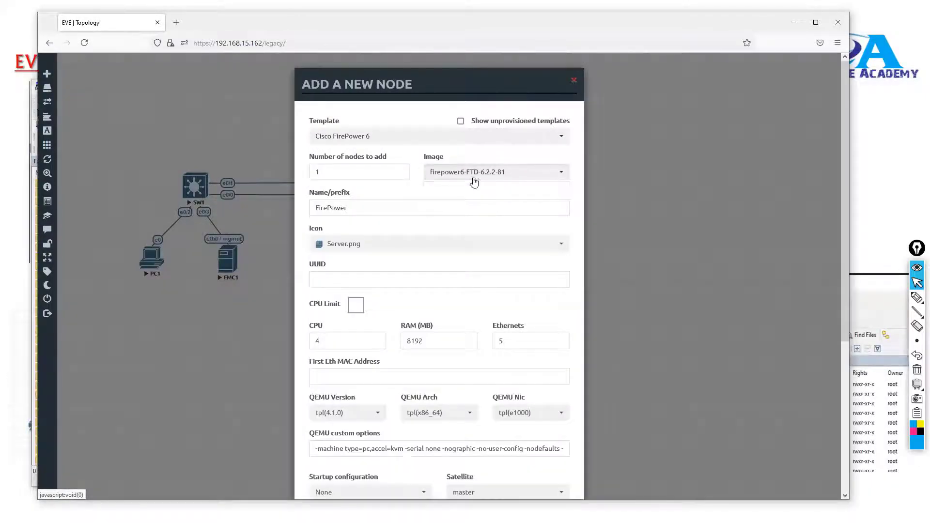
pyautogui.click(474, 180)
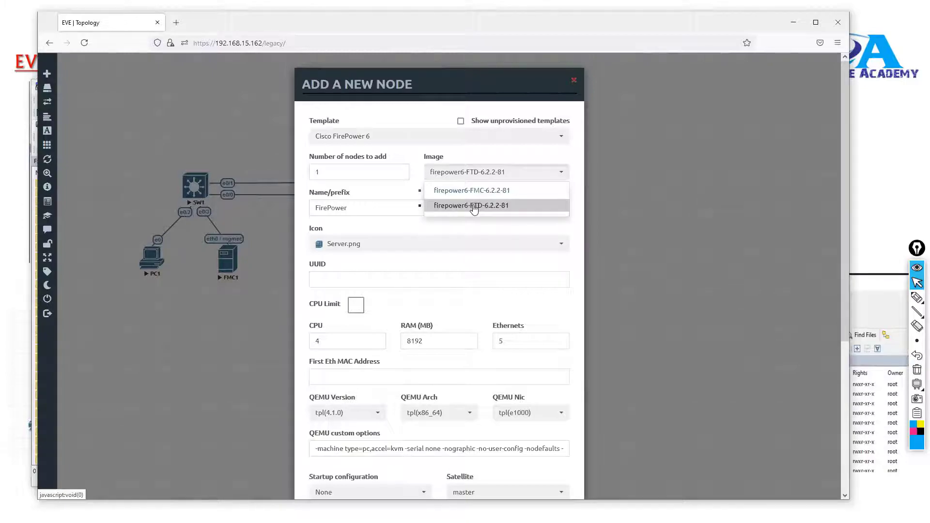
pyautogui.click(437, 295)
# Point out the new node's RAM and Ethernets settings, save it with its defaults and shift it slightly on the topology.
pyautogui.doubleClick(441, 343)
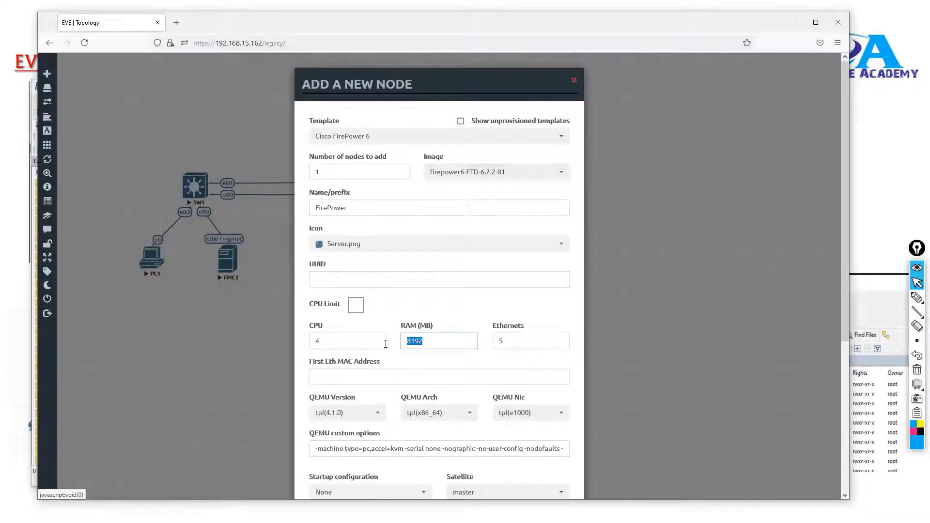
pyautogui.doubleClick(503, 339)
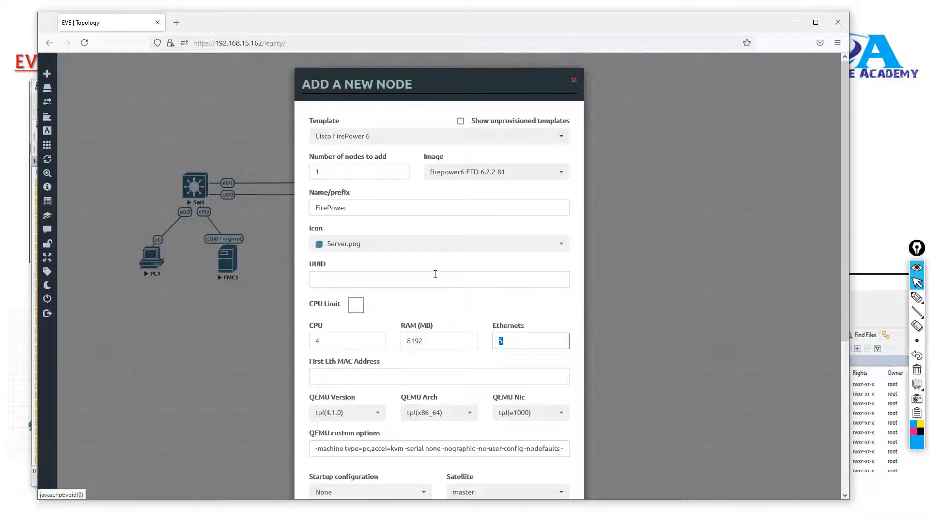
pyautogui.scroll(-5, 435, 275)
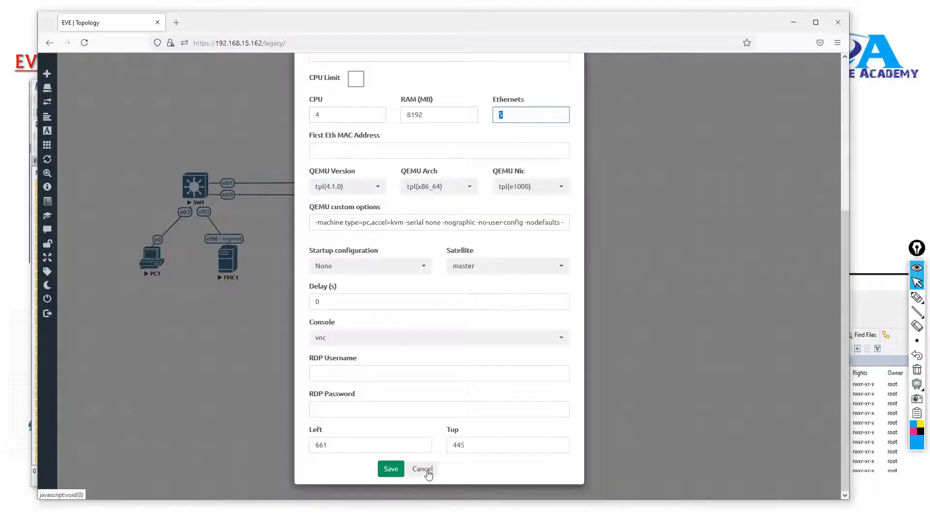
pyautogui.click(423, 470)
pyautogui.click(385, 470)
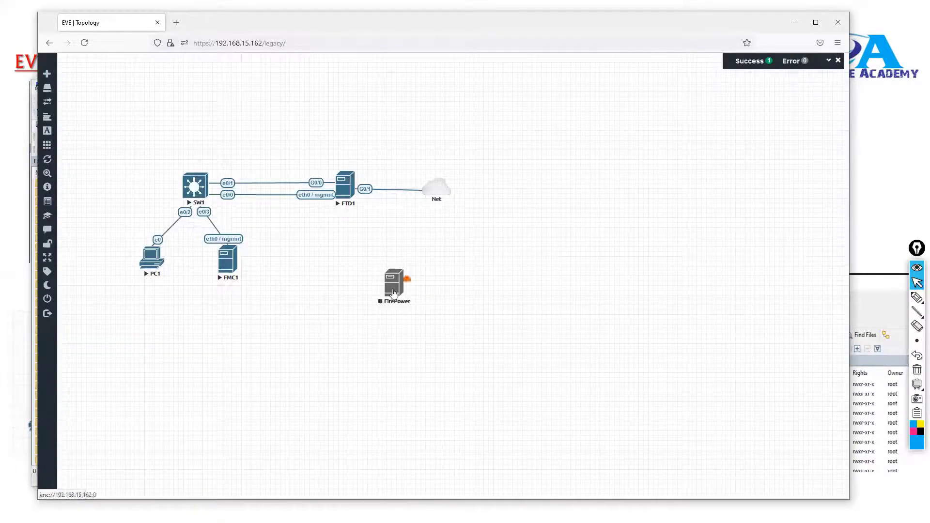
pyautogui.moveTo(393, 292); pyautogui.dragTo(385, 283)
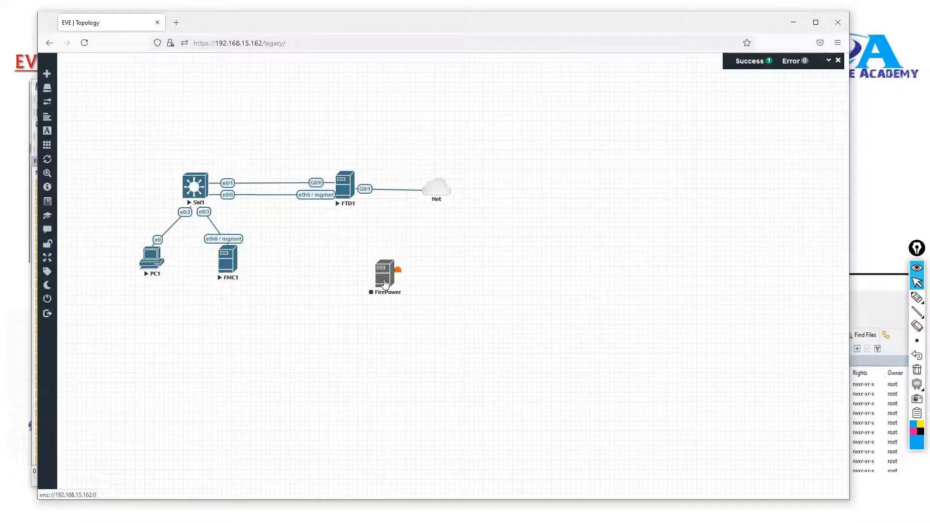
# Start adding a second node from the Cisco FirePower 6 template with the firepower6-FMC-6.2.2-81 image.
pyautogui.rightClick(296, 330)
pyautogui.click(310, 347)
pyautogui.write('fire')
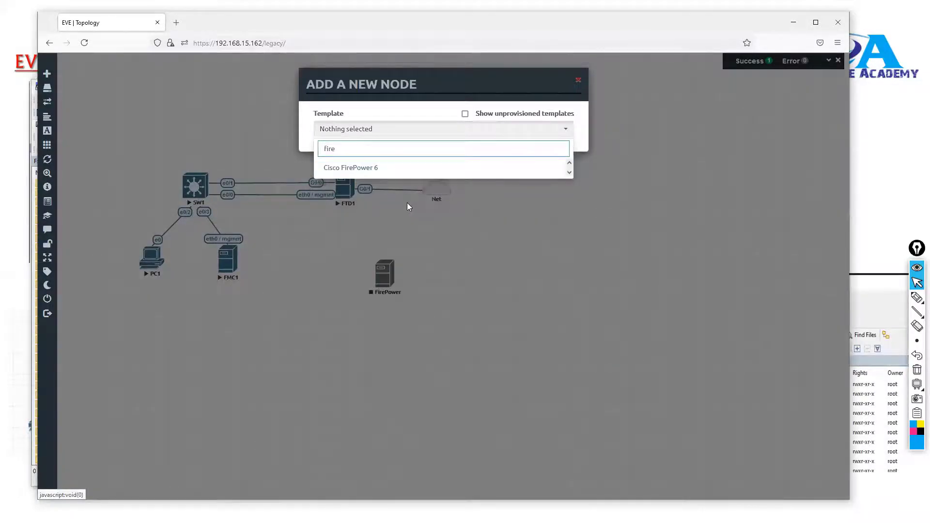
pyautogui.click(368, 168)
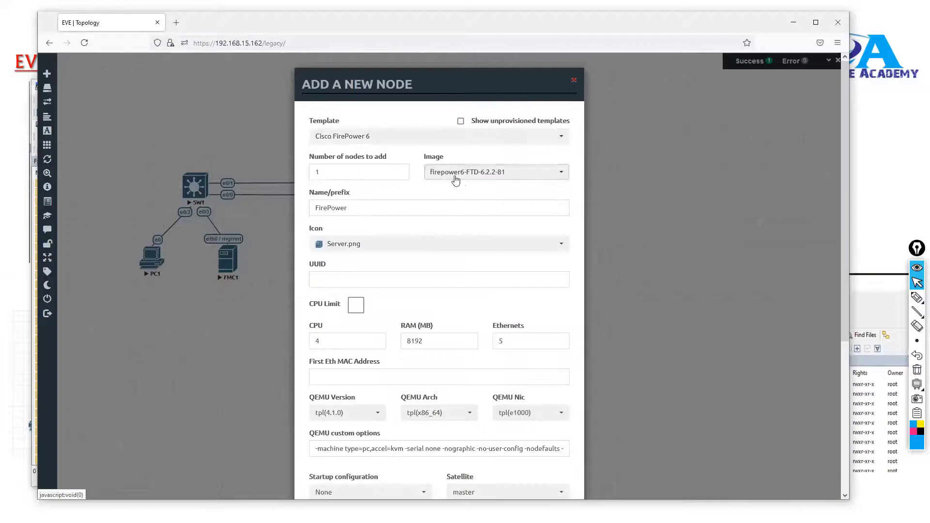
pyautogui.click(455, 180)
pyautogui.click(467, 201)
# Name the second node FMC, save it with the other settings at their defaults and place it beside the FirePower node.
pyautogui.click(373, 208)
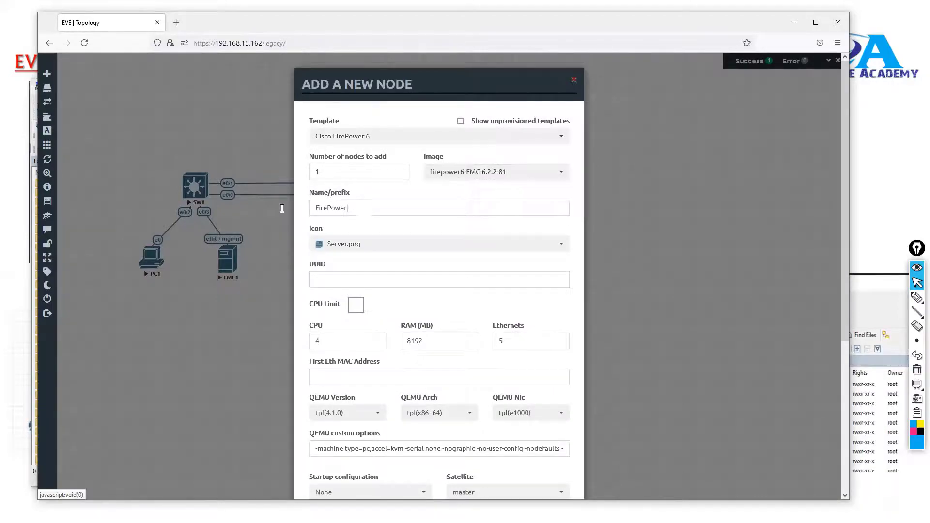
pyautogui.hotkey('ctrl', 'a')
pyautogui.write('FMC')
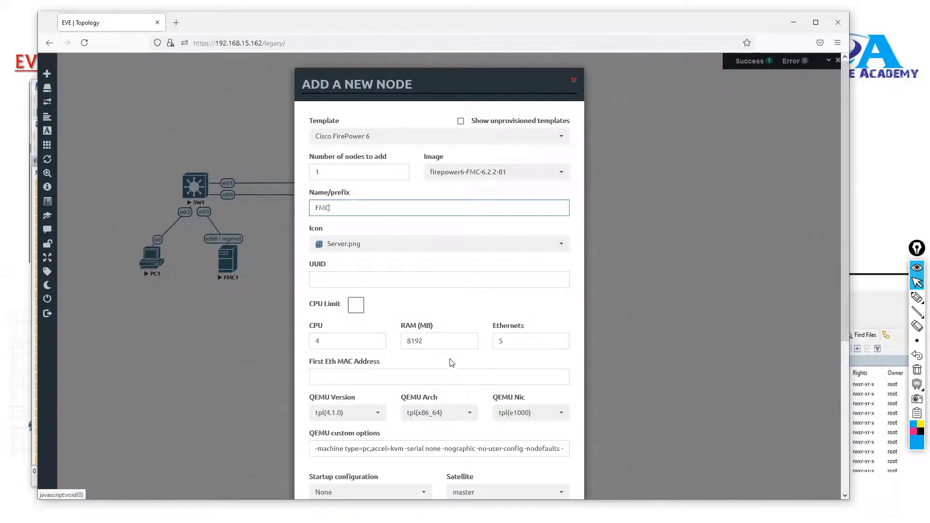
pyautogui.scroll(-4, 419, 470)
pyautogui.scroll(-1, 412, 404)
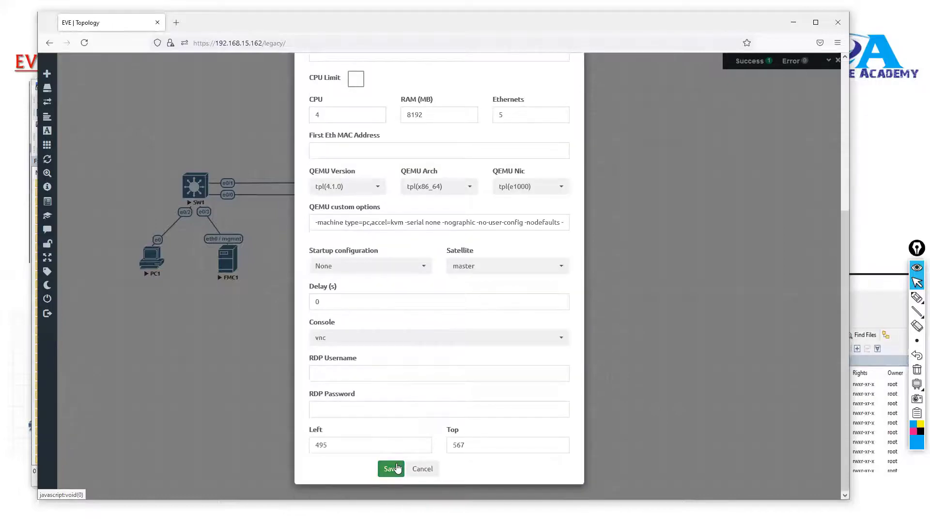
pyautogui.click(391, 469)
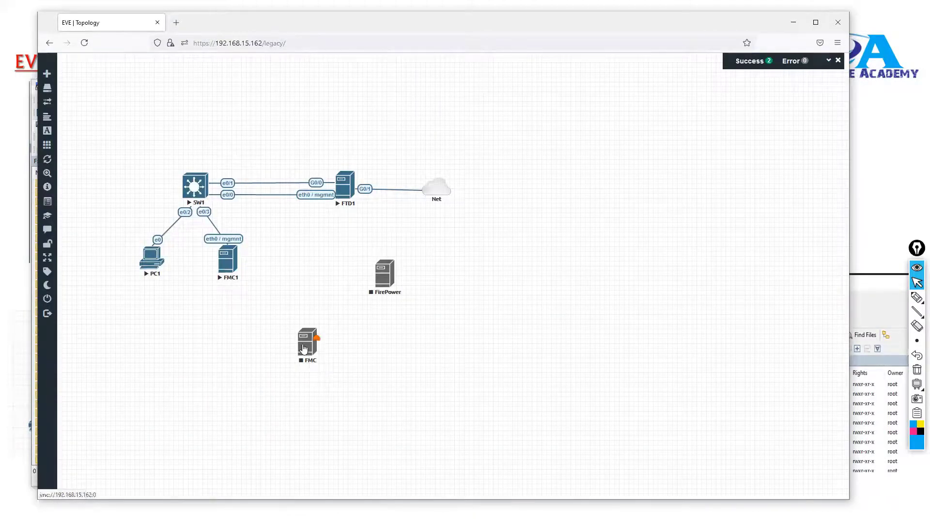
pyautogui.moveTo(305, 349); pyautogui.dragTo(435, 275)
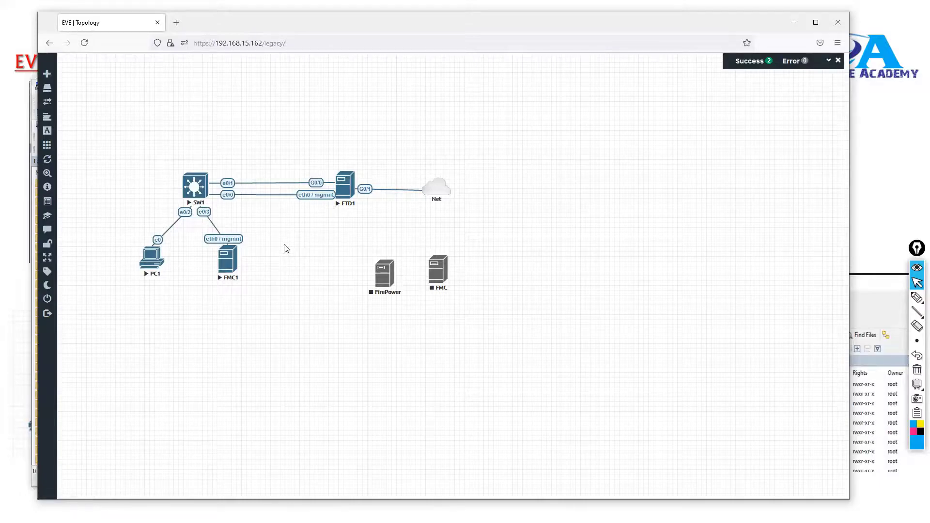
# Select the FirePower and FMC demo nodes together and delete them from the topology.
pyautogui.moveTo(397, 271)
pyautogui.mouseDown()
pyautogui.moveTo(197, 192)
pyautogui.moveTo(302, 286)
pyautogui.mouseUp()
pyautogui.moveTo(332, 236); pyautogui.dragTo(502, 335)
pyautogui.rightClick(439, 277)
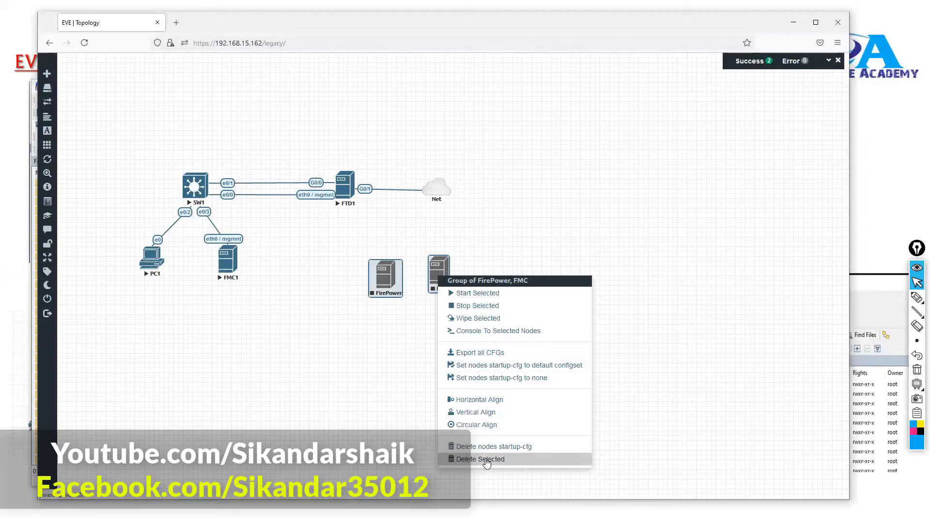
pyautogui.click(486, 459)
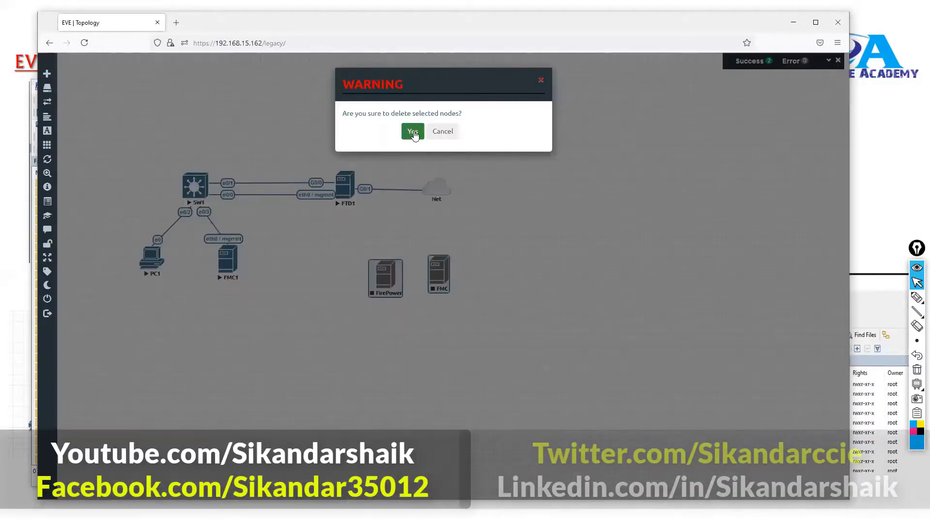
pyautogui.click(430, 136)
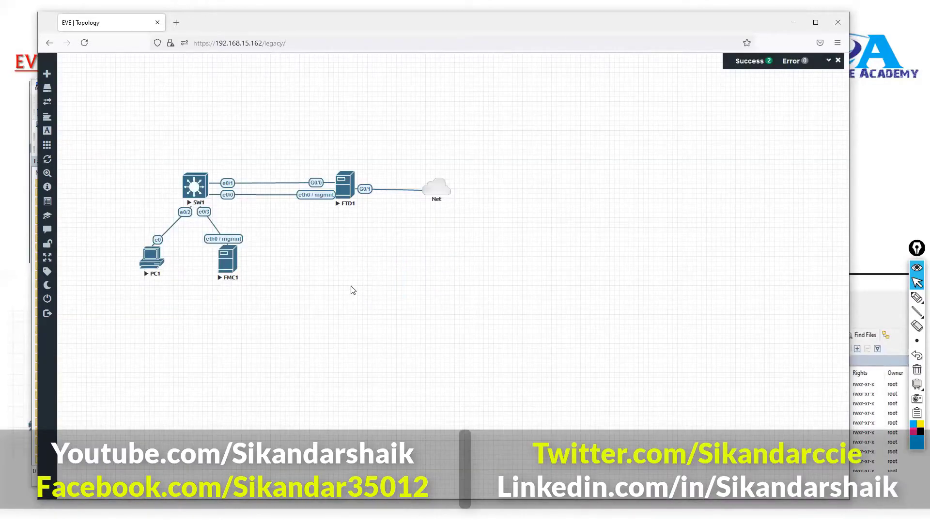